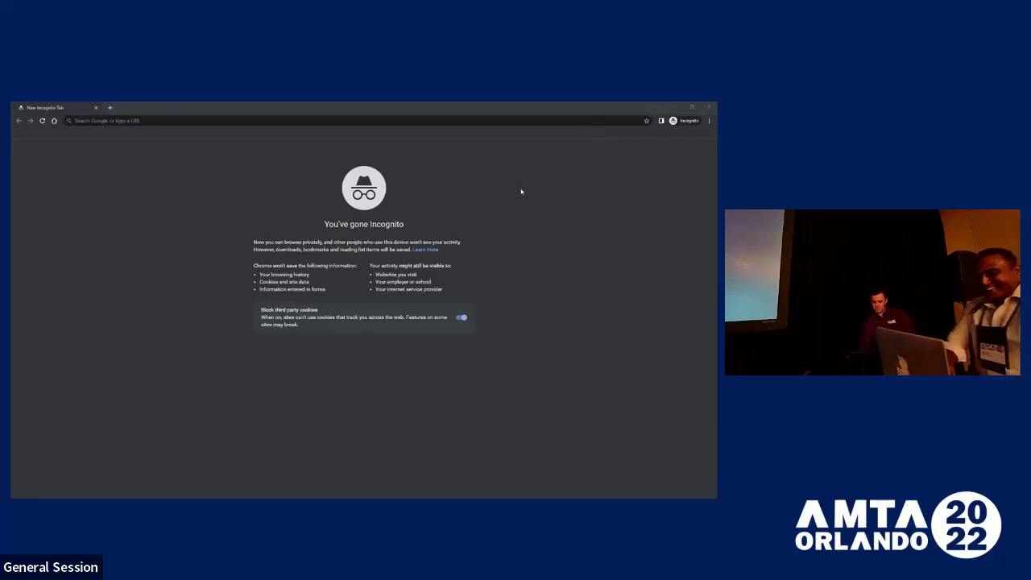
Close the incognito browser window and set the display to Duplicate for the projector.
left_click(707, 106)
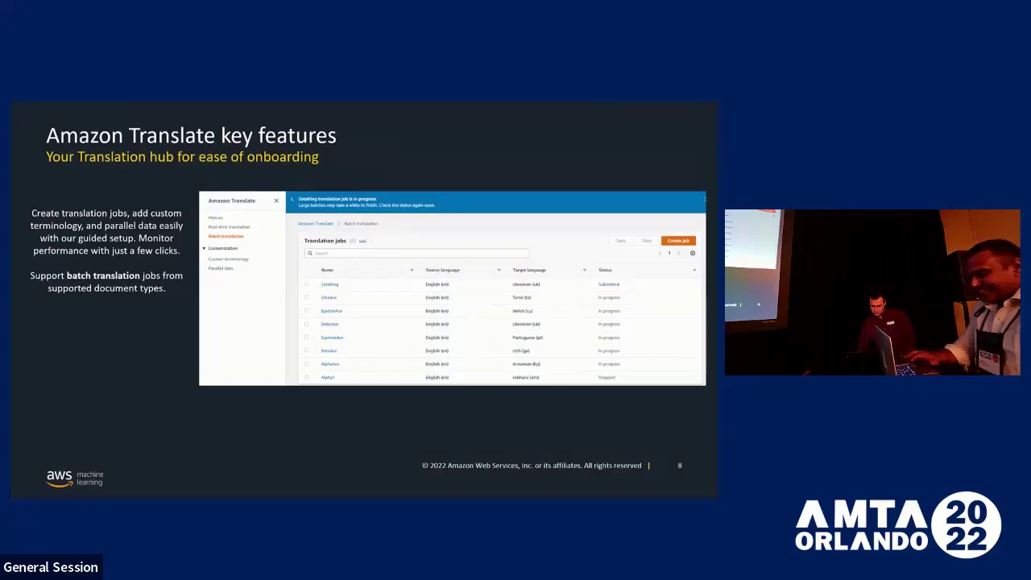
key("super+p")
key("Up")
key("Return")
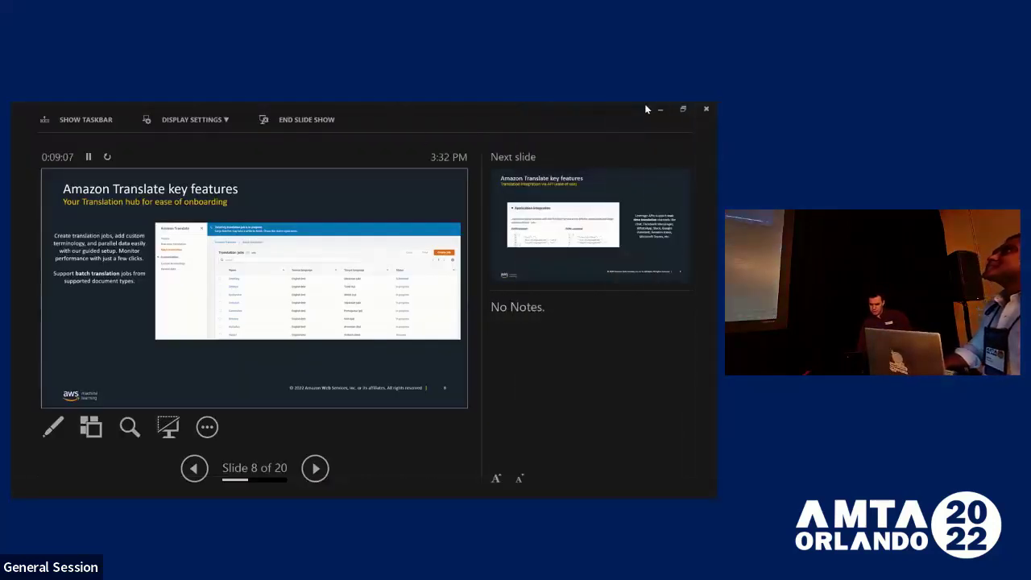
Cycle through open windows with Alt+Tab, landing back on PowerPoint Presenter View.
key("alt+Tab")
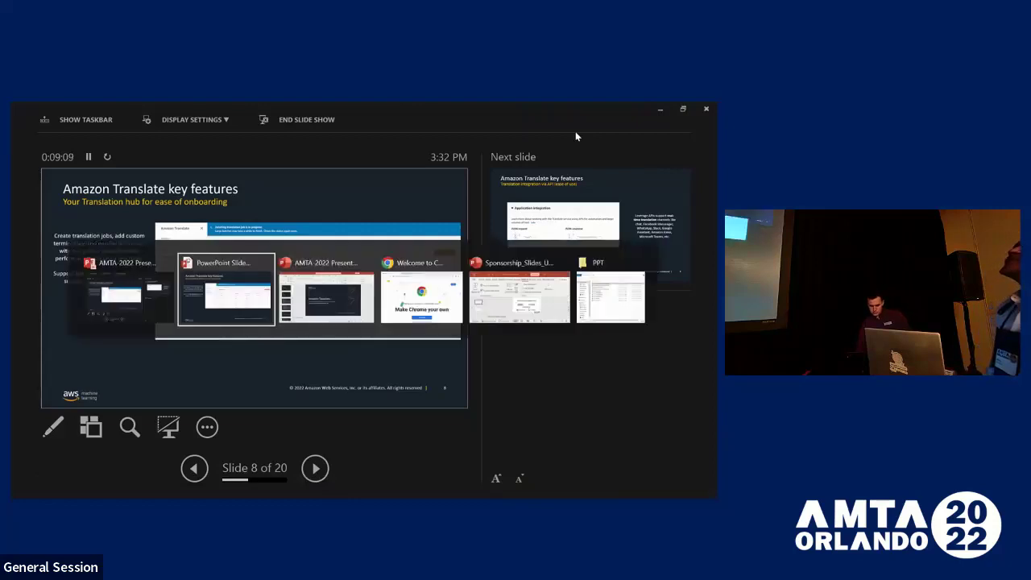
key("alt+Tab")
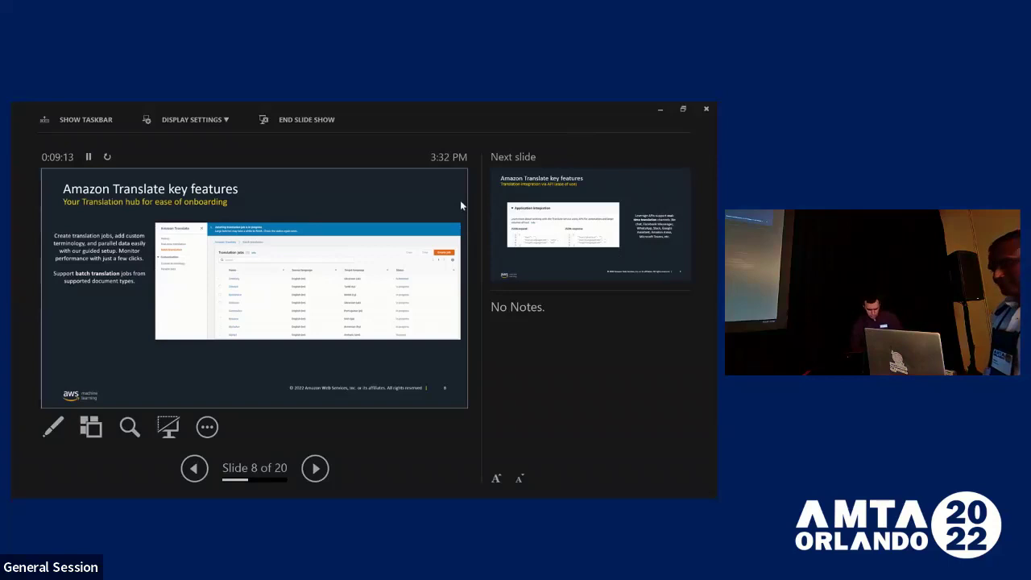
key("alt+Tab")
key("alt+Tab")
key("alt+Tab")
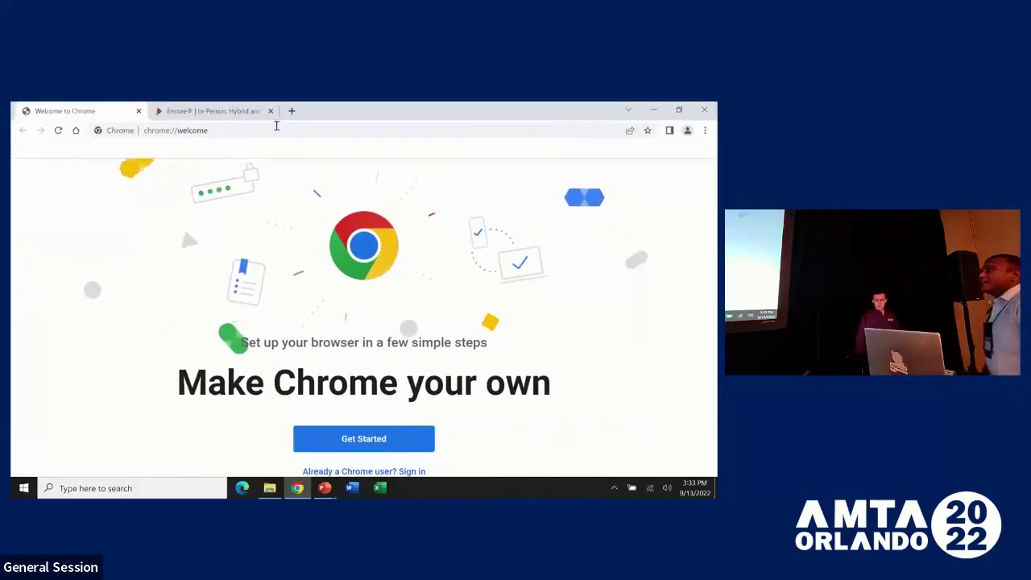
Open a new Incognito window and load console.aws.amazon.com.
left_click(247, 128)
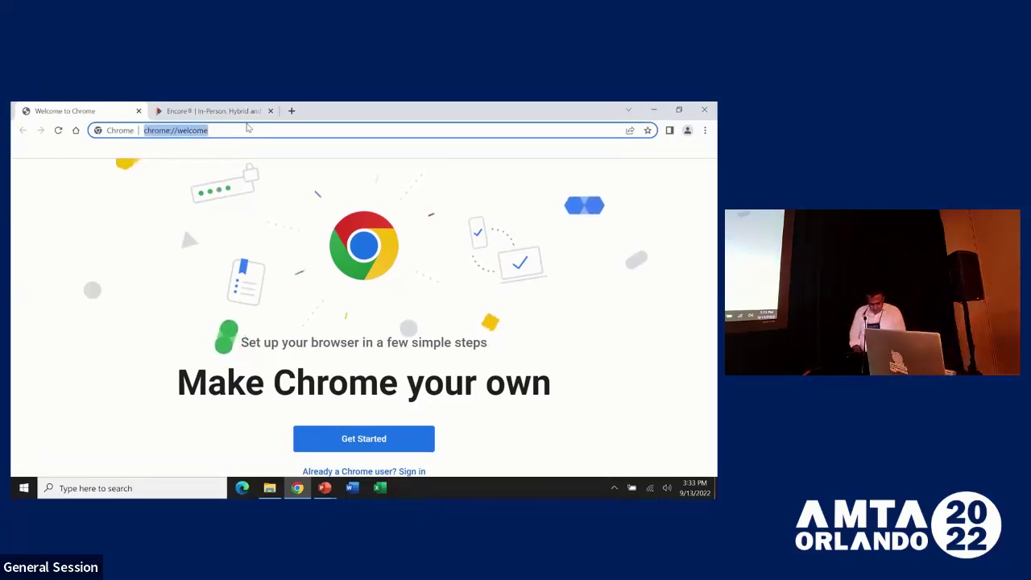
key("ctrl+shift+n")
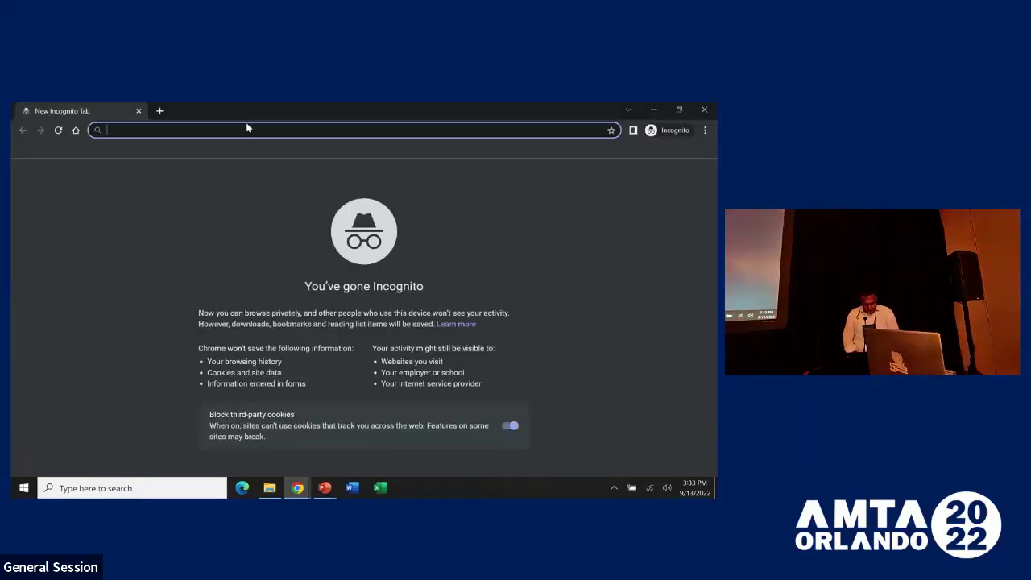
type("cons")
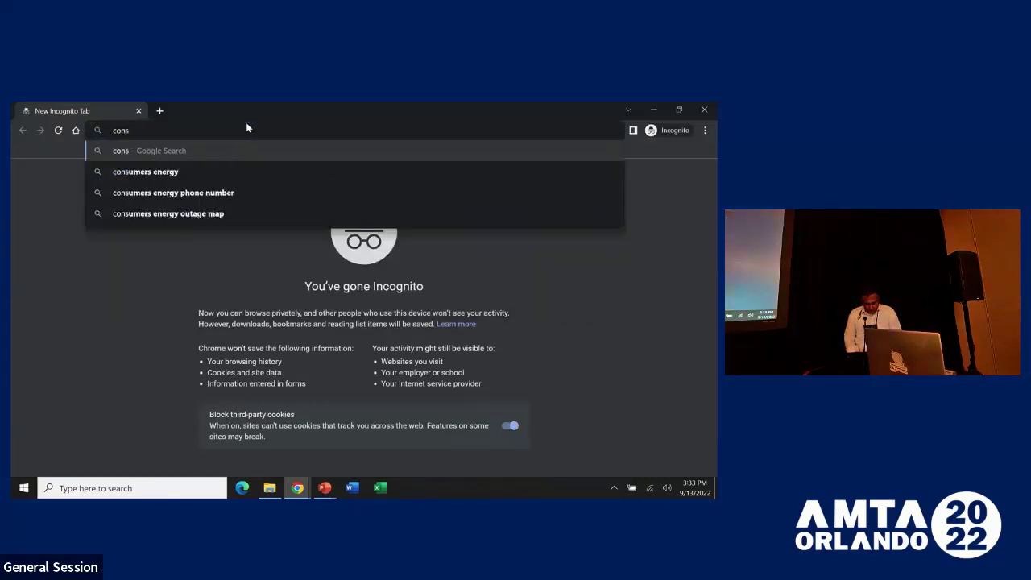
type("ole.a")
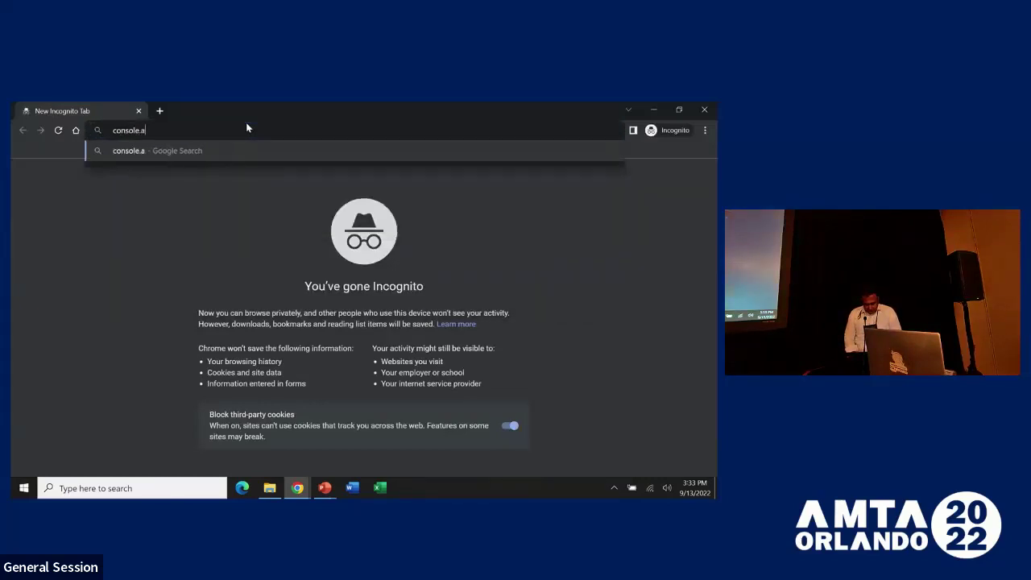
type("ws.amazo")
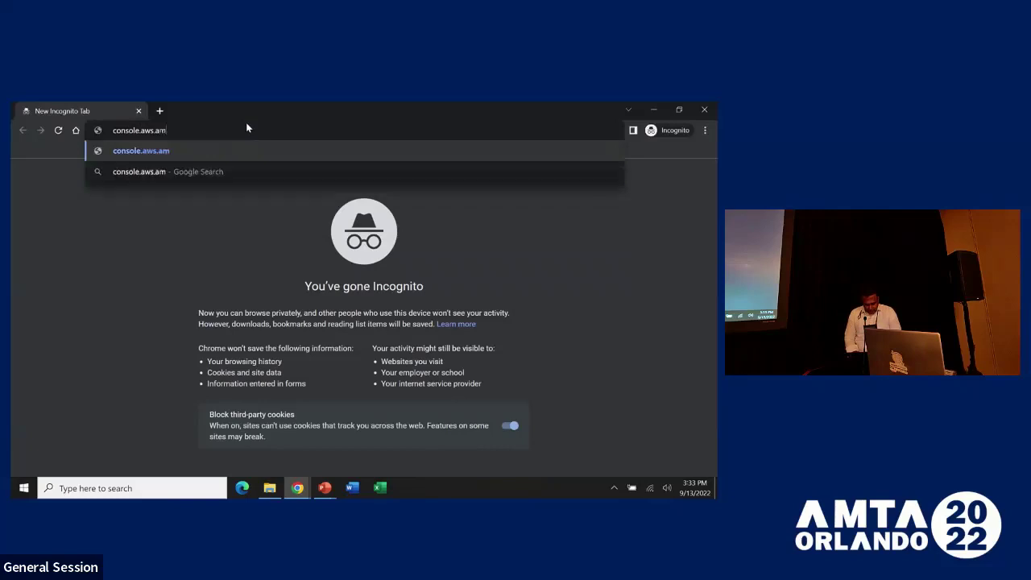
type("n.com")
key("Return")
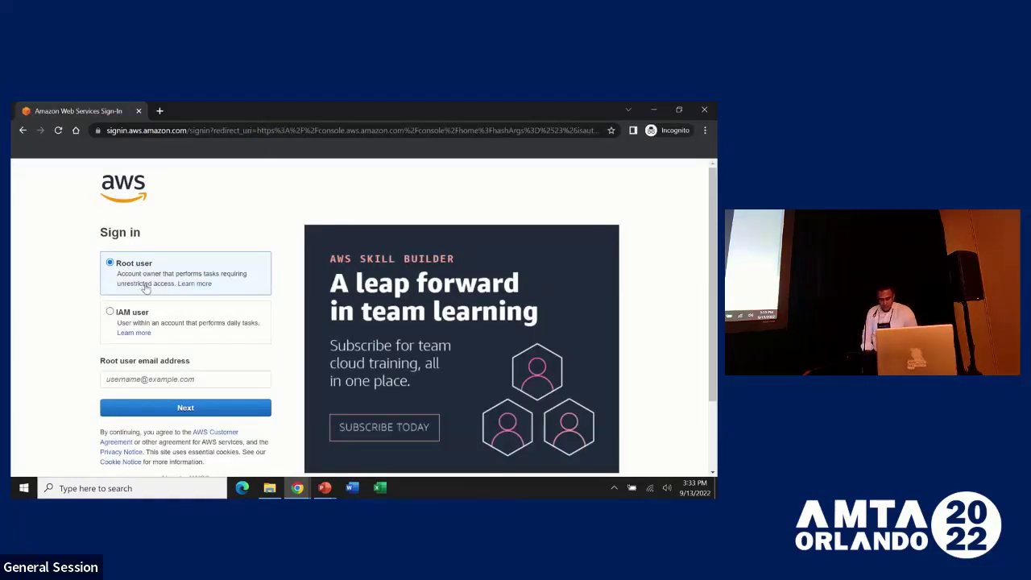
Choose IAM user sign-in and enter the AWS account ID.
left_click(190, 314)
left_click(143, 379)
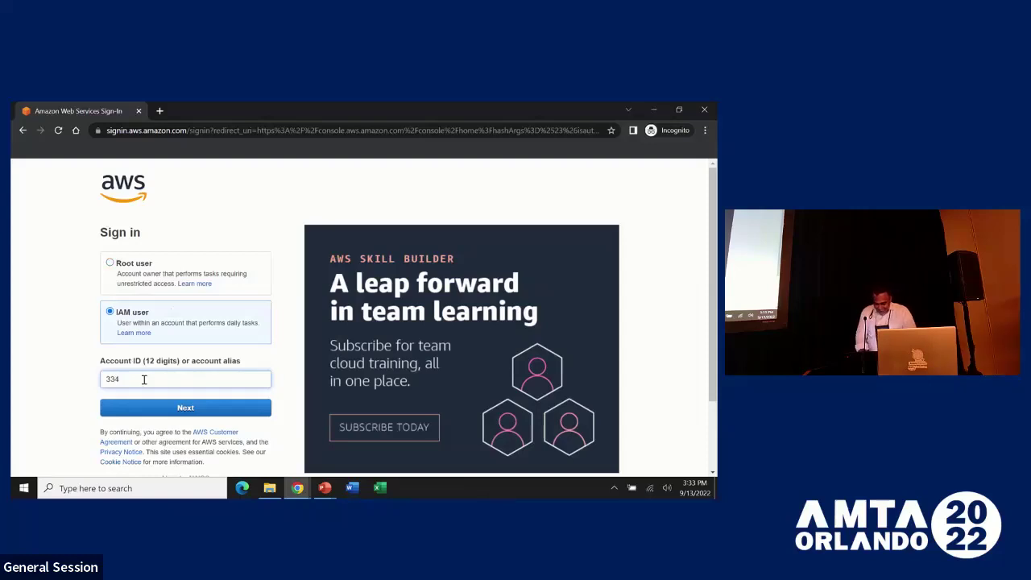
type("3349")
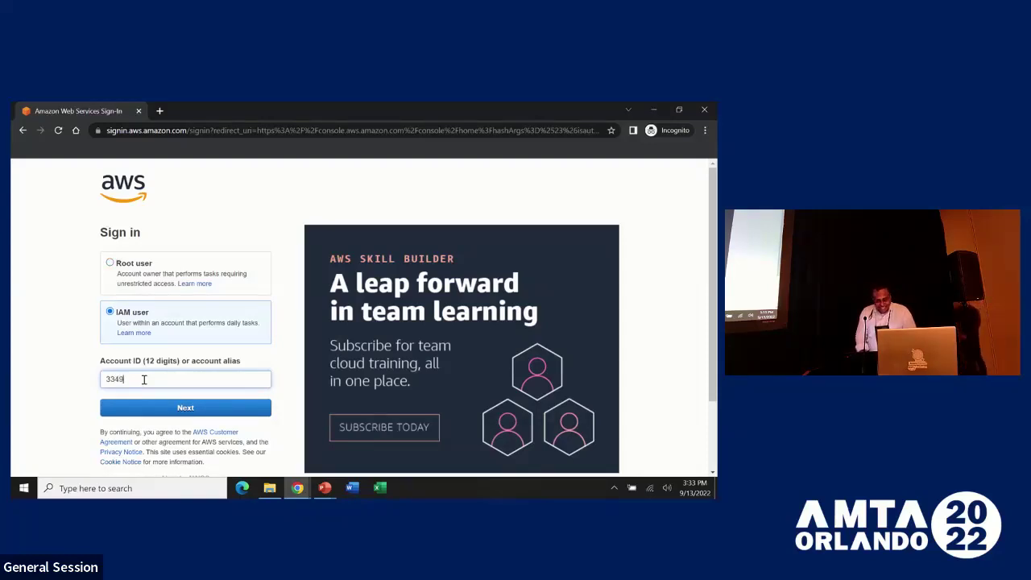
type("555")
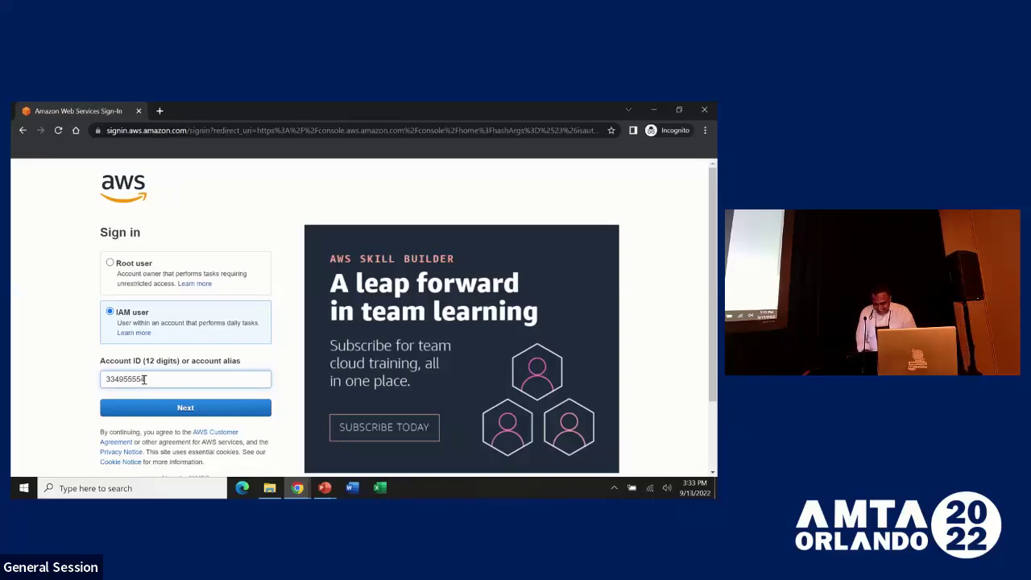
type("55014")
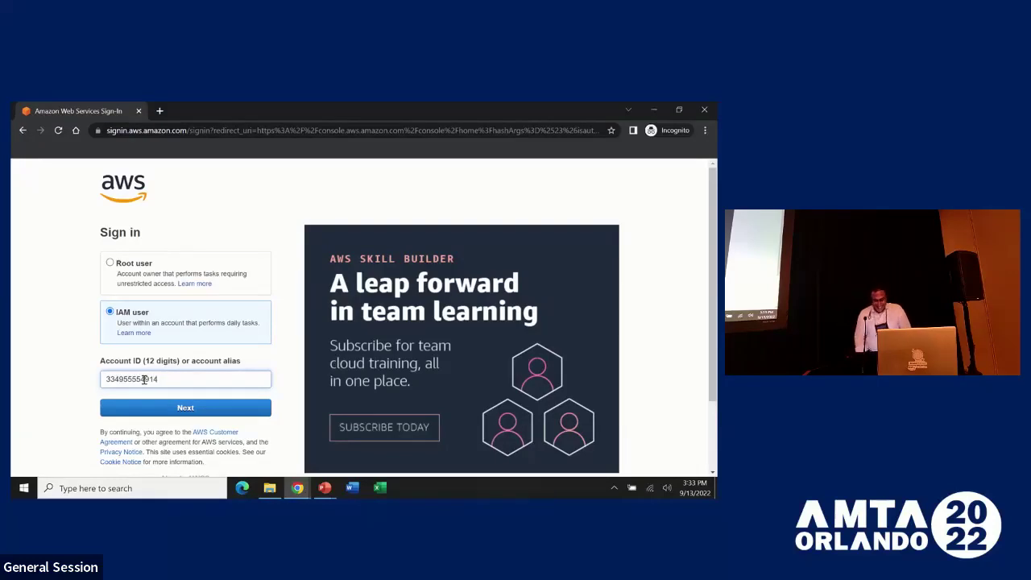
left_click(161, 407)
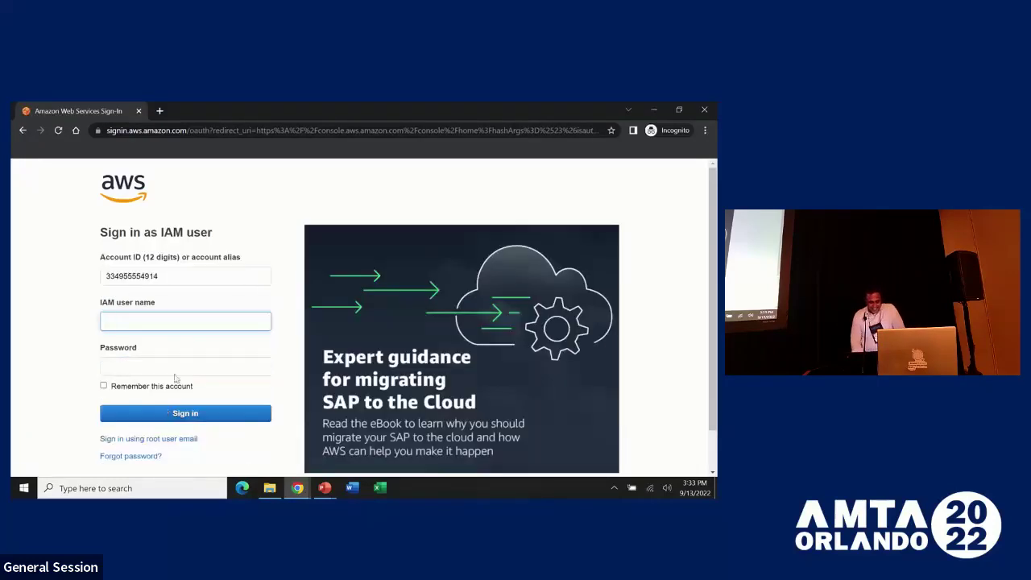
Enter the IAM user name and password to sign in.
type("sriwats+1")
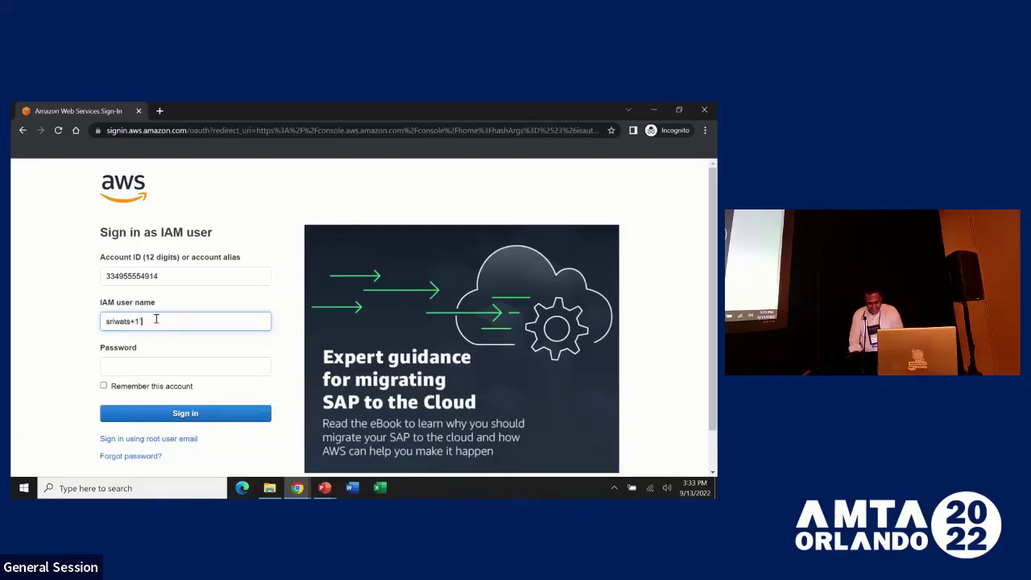
key("Tab")
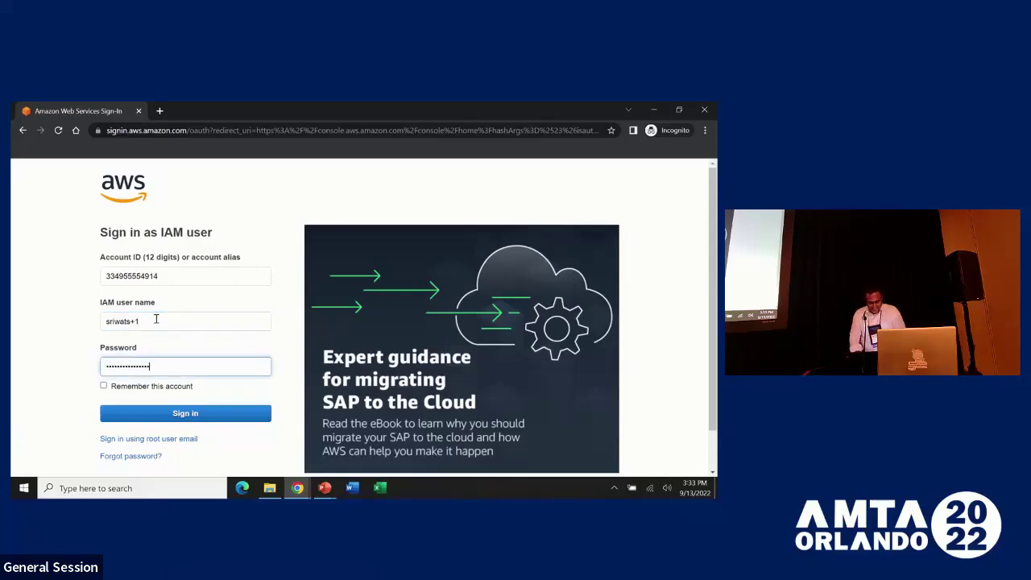
key("Return")
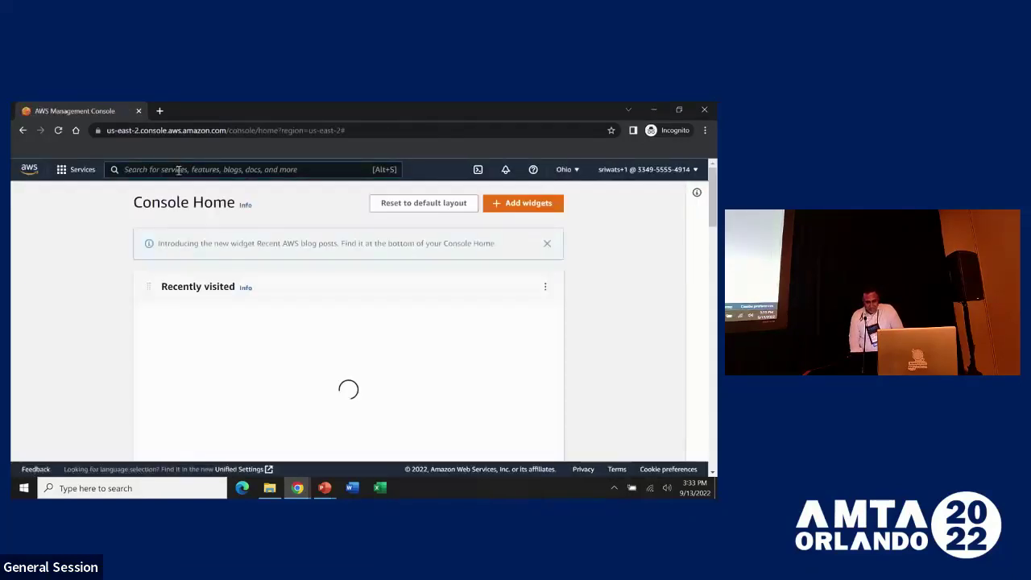
Search services for 'amazon translate' and launch real-time translation.
left_click(178, 170)
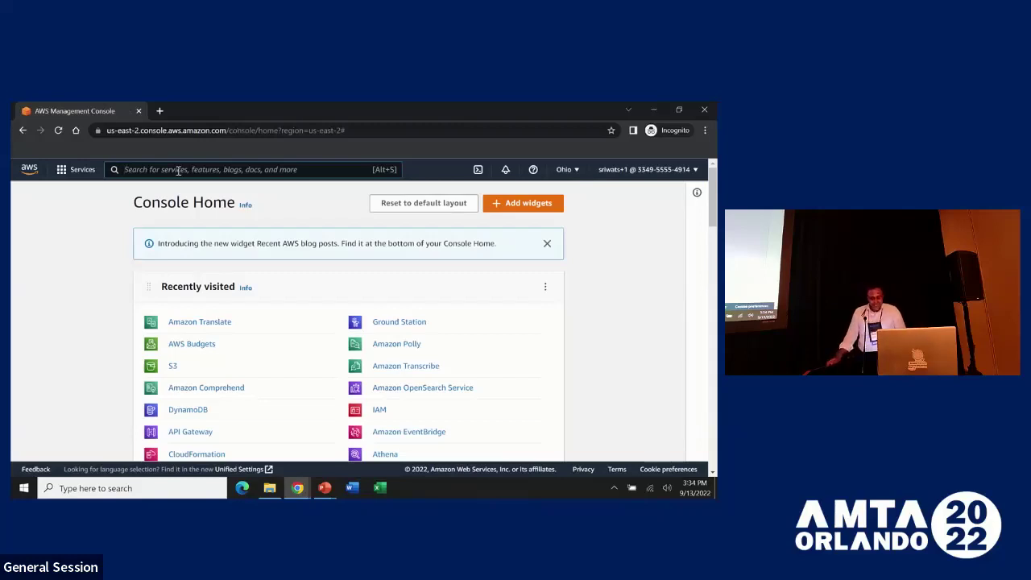
type("amazn")
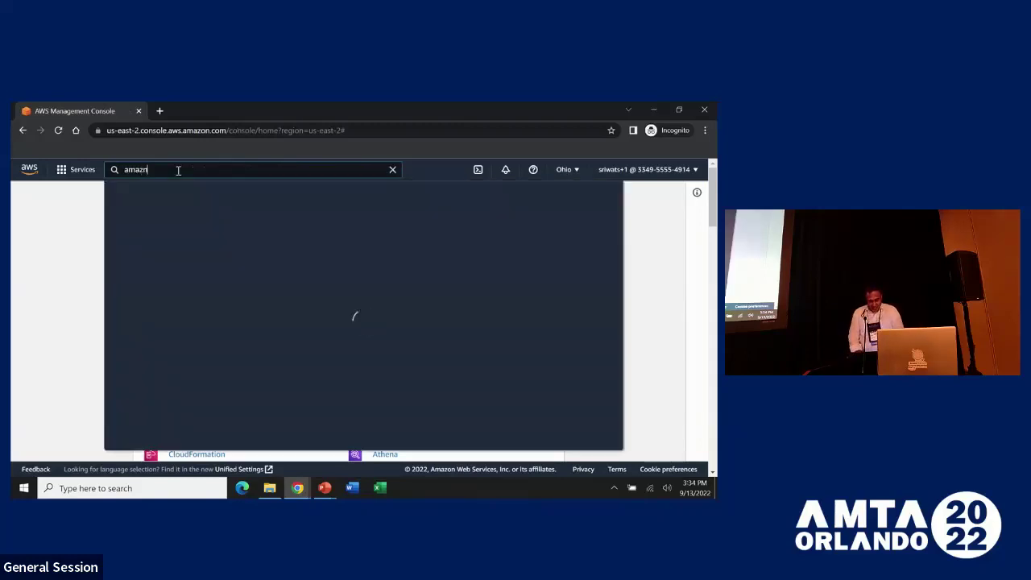
key("BackSpace")
type("on translate")
key("Return")
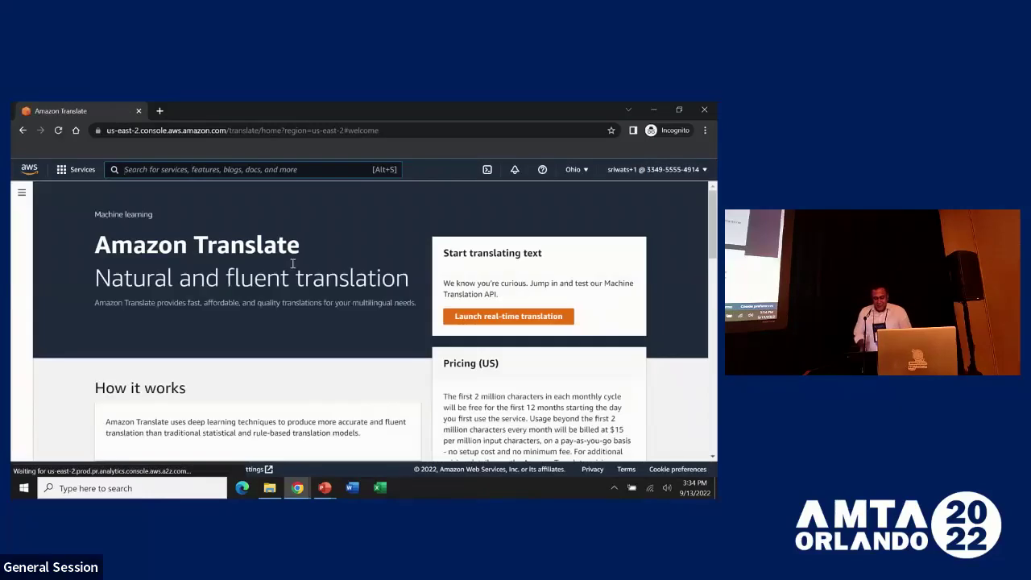
left_click(473, 311)
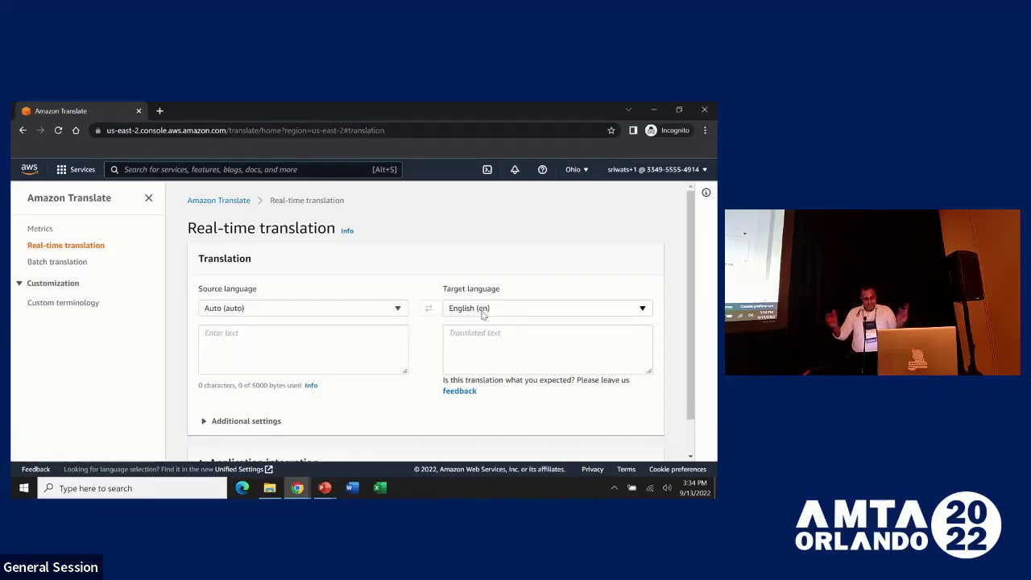
Enter 'The fox is cute' as the source text, then open the Target language list.
left_click(484, 314)
right_click(483, 314)
left_click(309, 363)
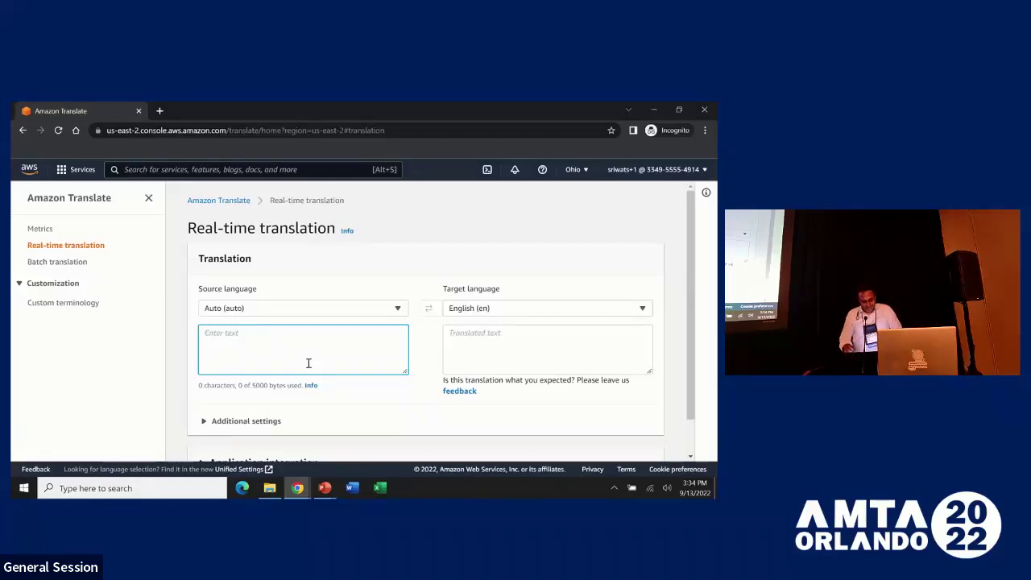
type("Q")
key("BackSpace")
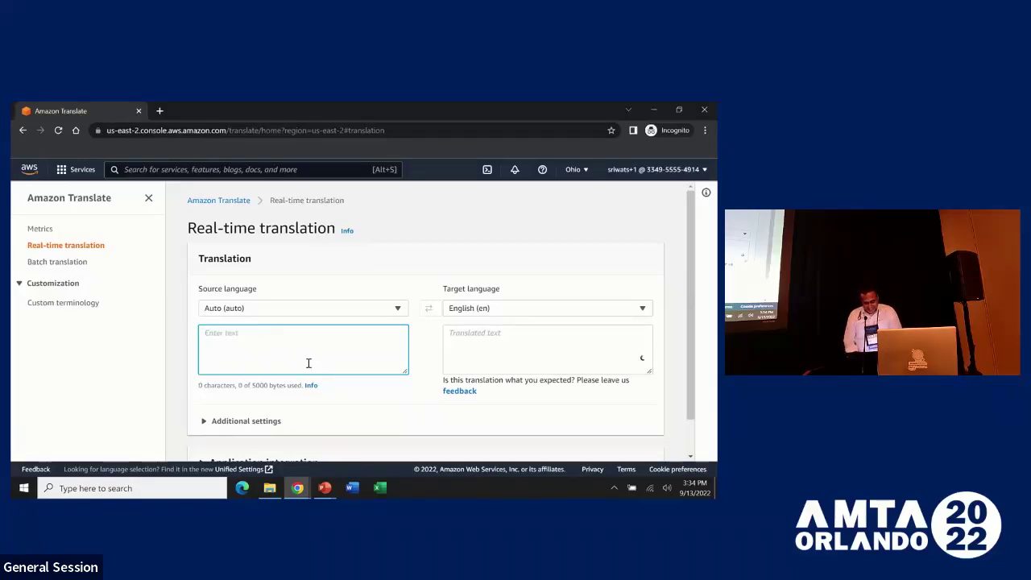
type("The")
key("BackSpace")
key("BackSpace")
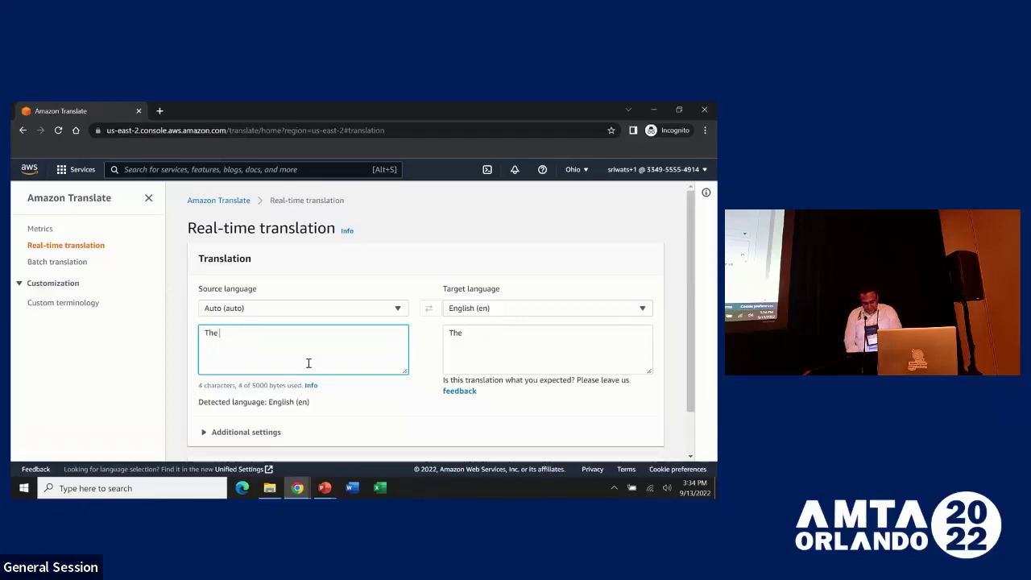
type("fox is cute")
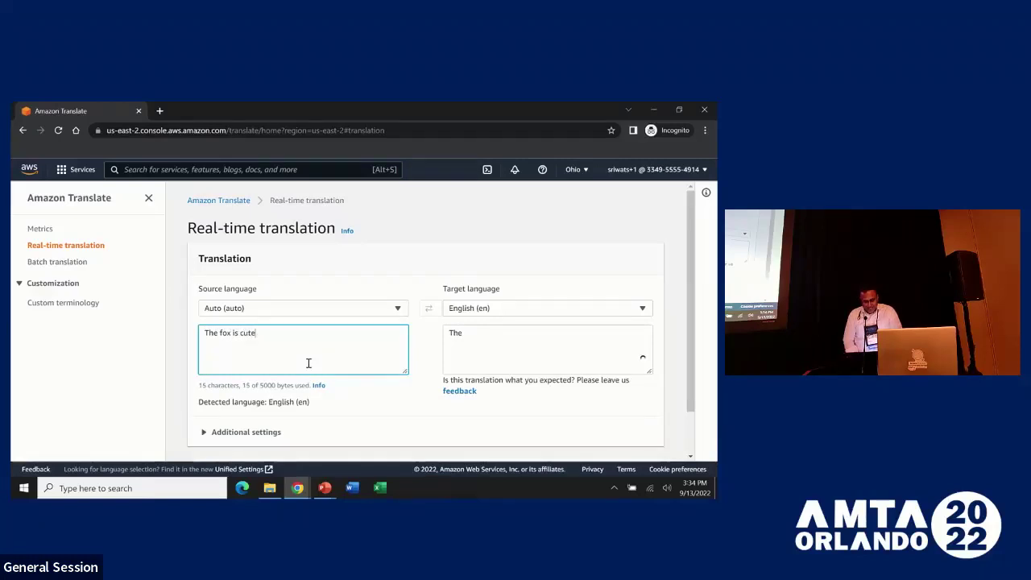
left_click(474, 311)
right_click(473, 307)
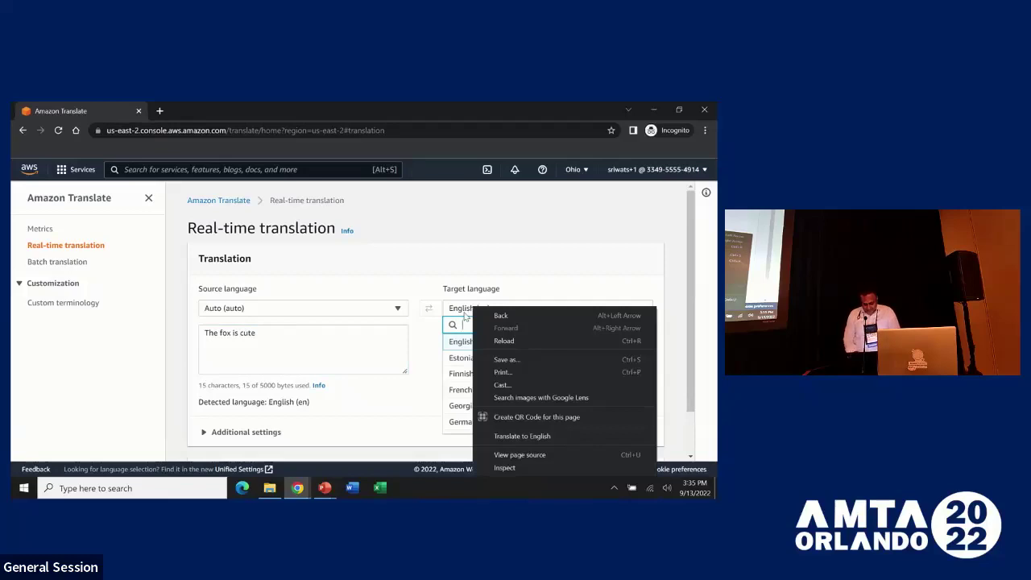
Translate the sentence into Korean, then swap source and target languages.
left_click(463, 324)
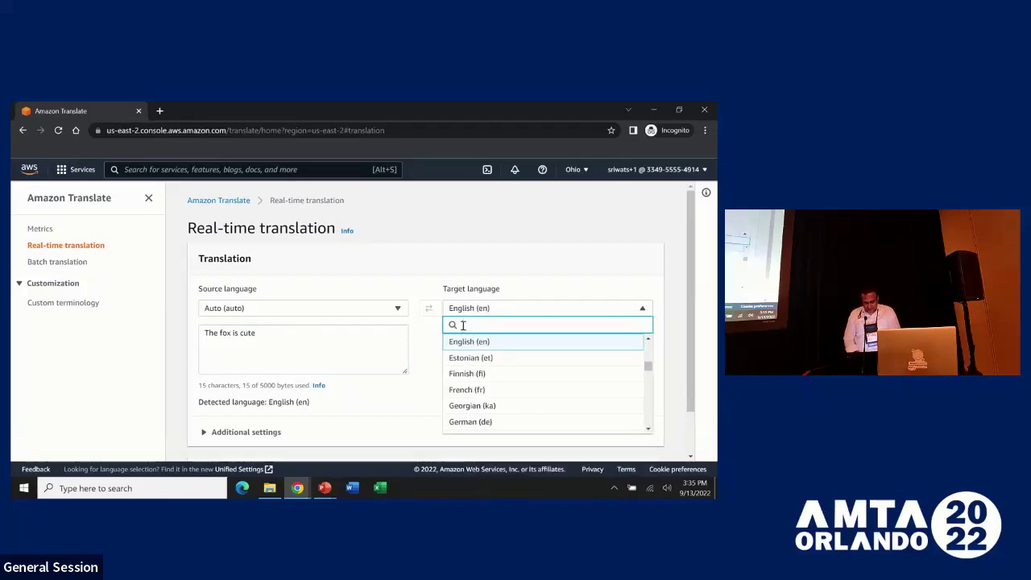
type("kore")
key("Down")
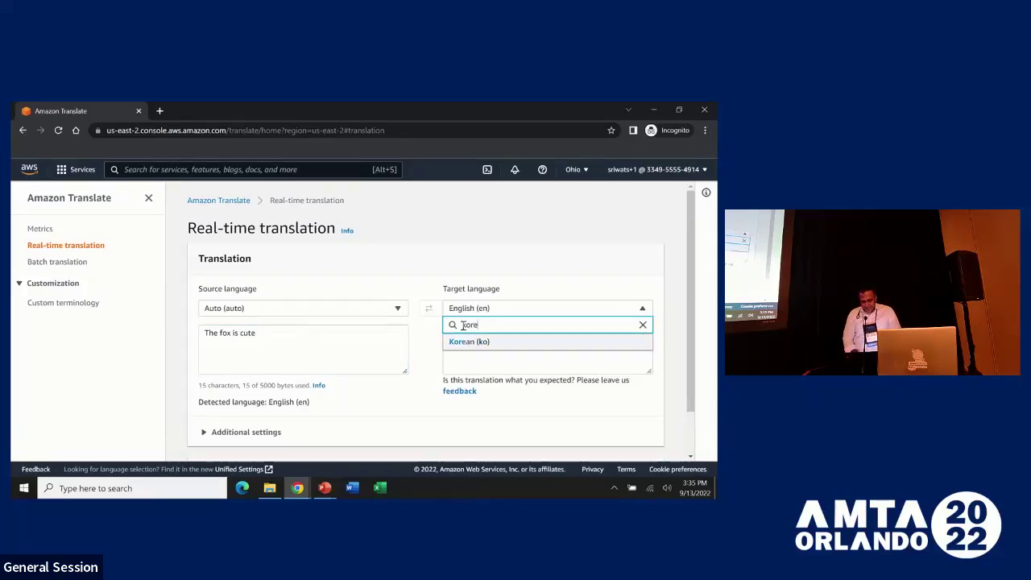
key("Return")
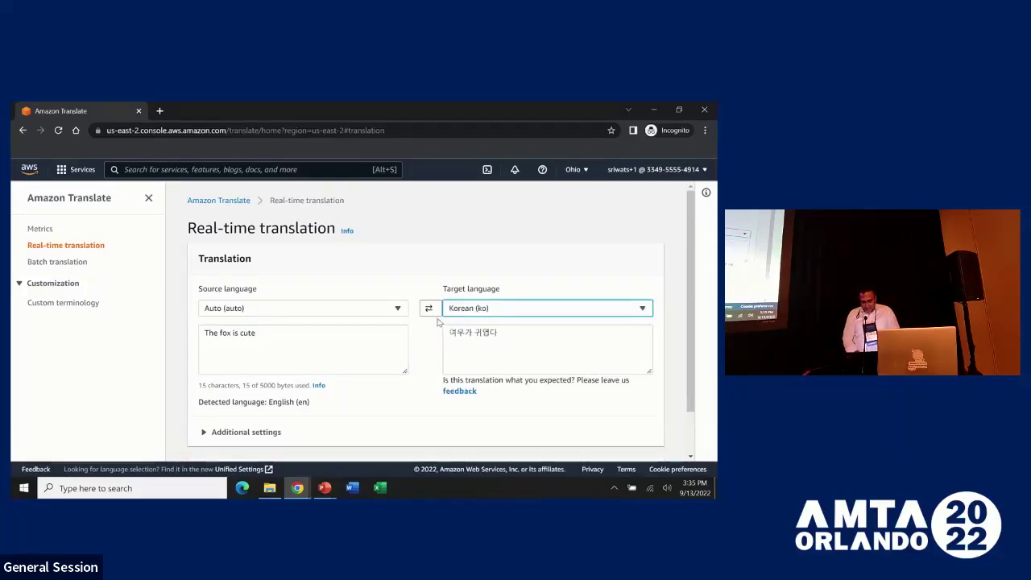
right_click(434, 320)
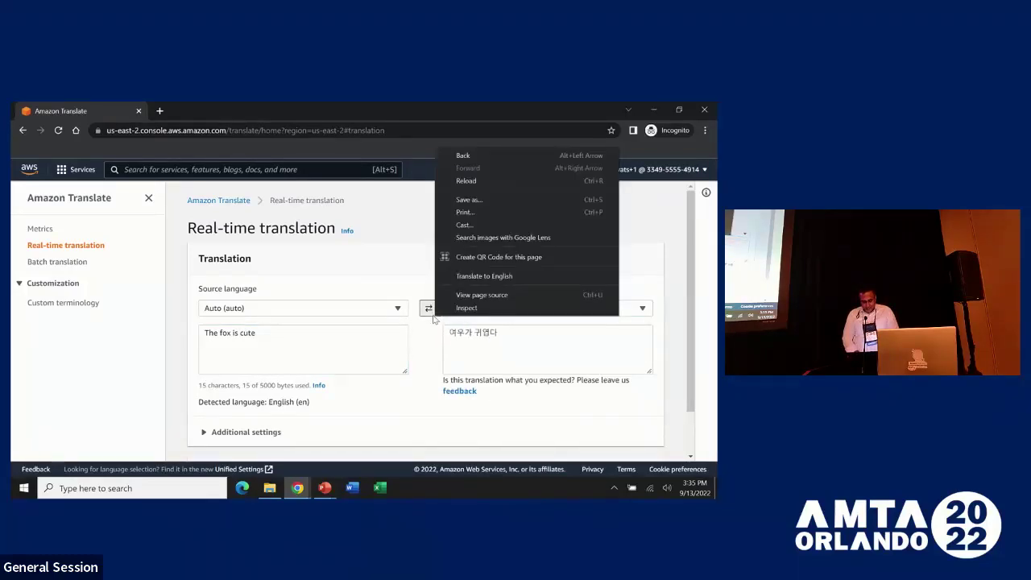
left_click(409, 374)
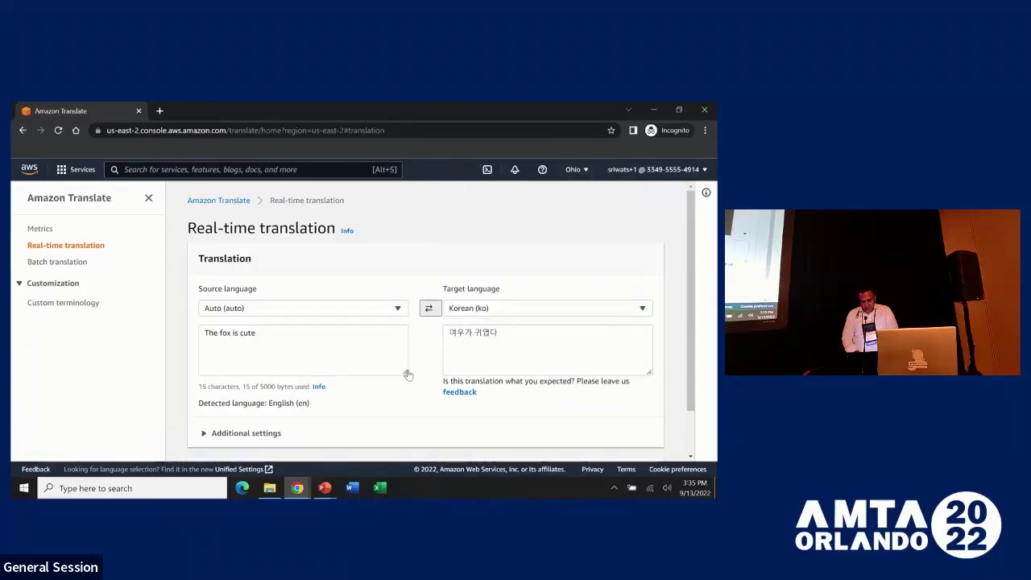
left_click(429, 314)
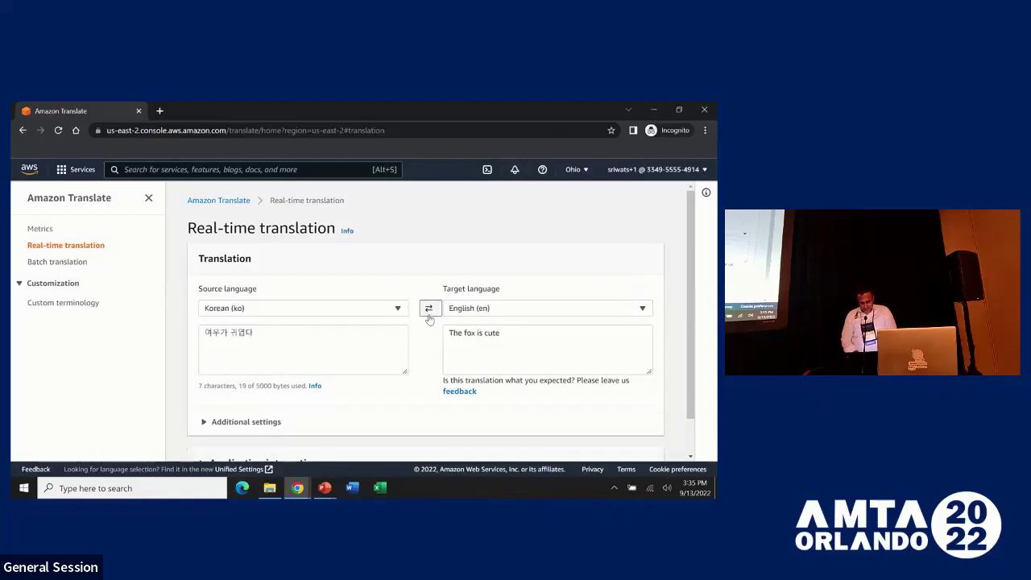
Set Arabic as the target language, then swap so Arabic becomes the source.
right_click(477, 314)
type("a")
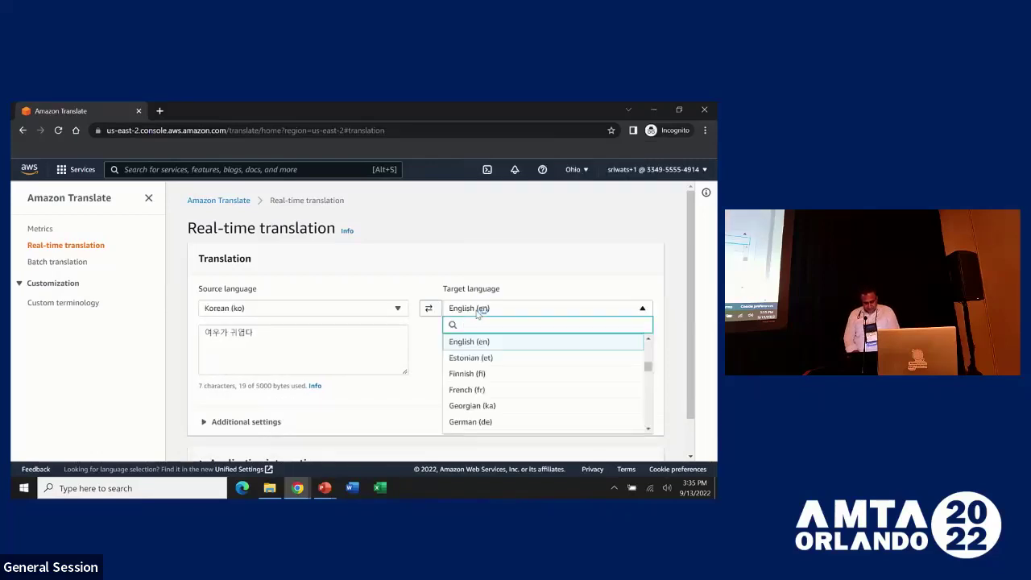
type("ra")
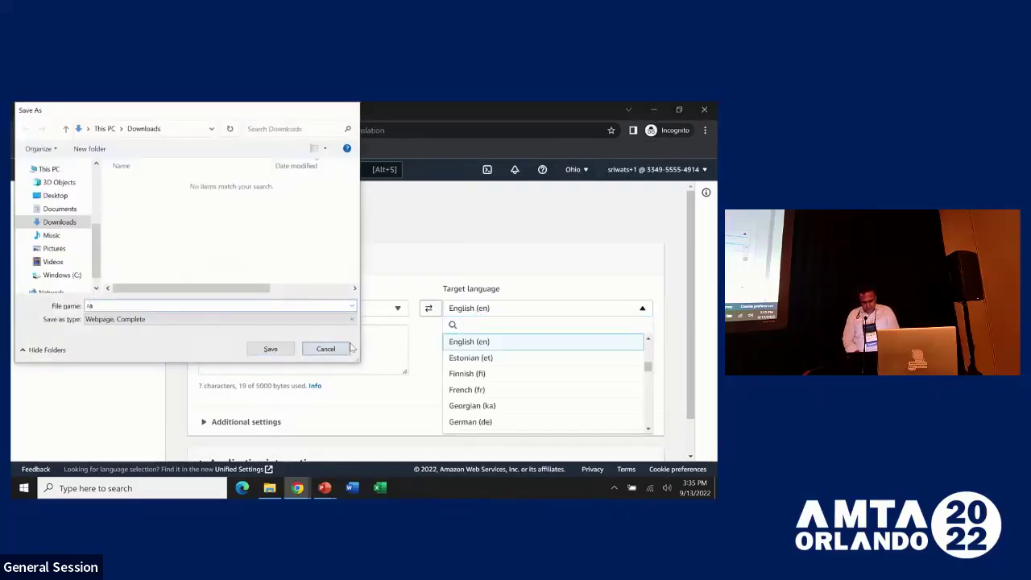
left_click(339, 349)
type("arab")
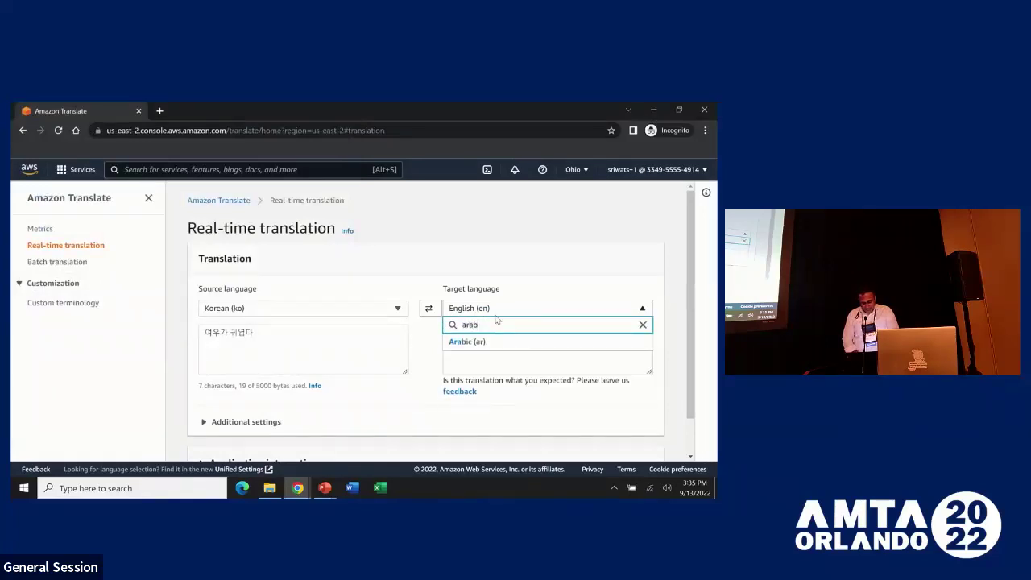
key("Return")
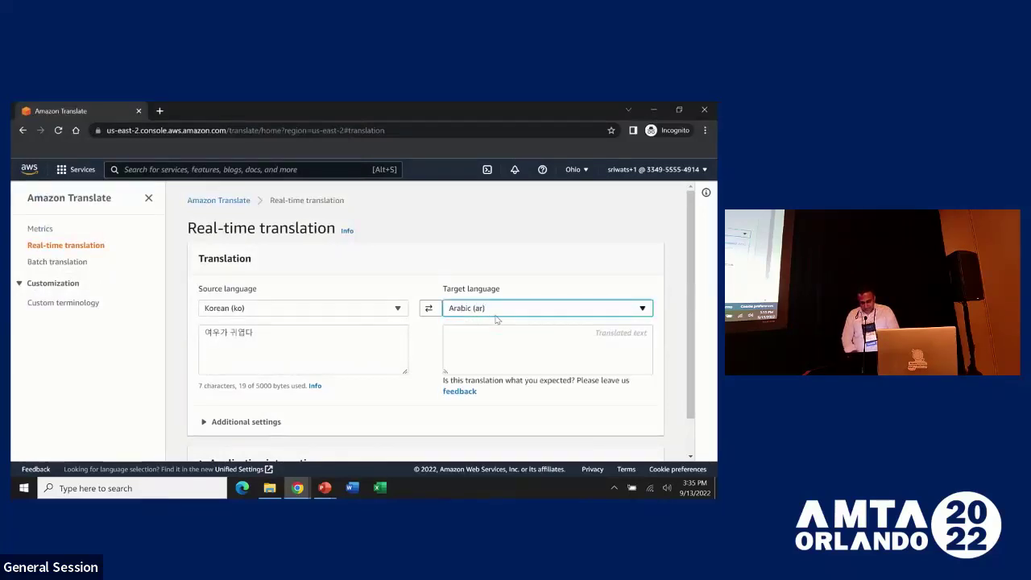
right_click(428, 312)
left_click(428, 311)
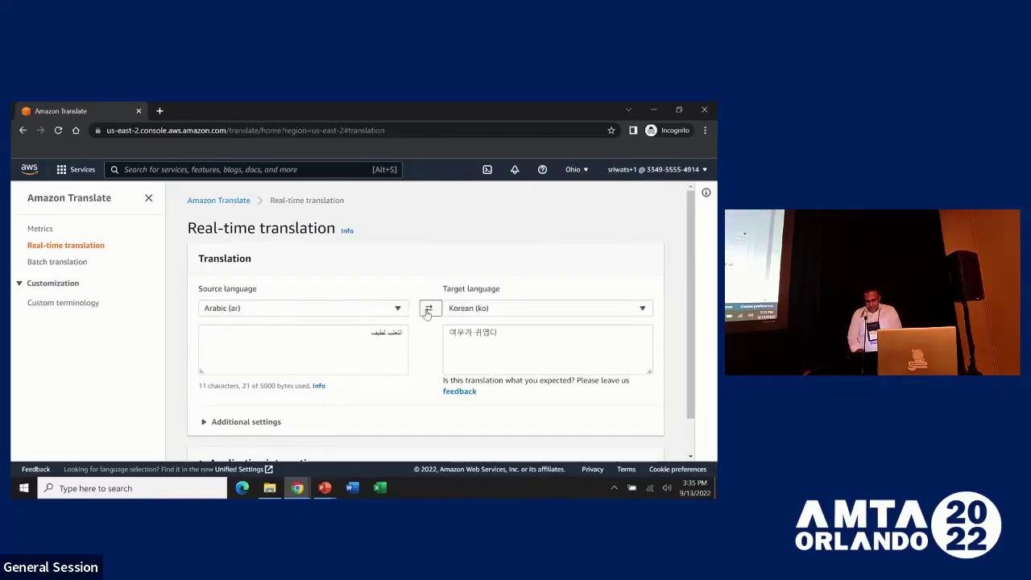
Set the target language back to English and switch the console region to N. Virginia.
left_click(456, 314)
right_click(456, 315)
key("ctrl+shift+i")
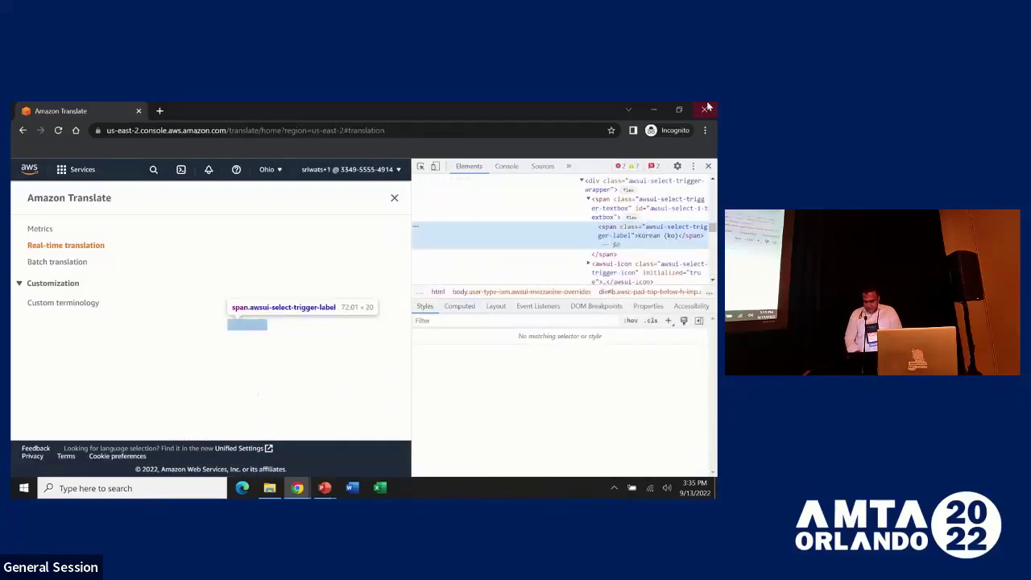
left_click(708, 166)
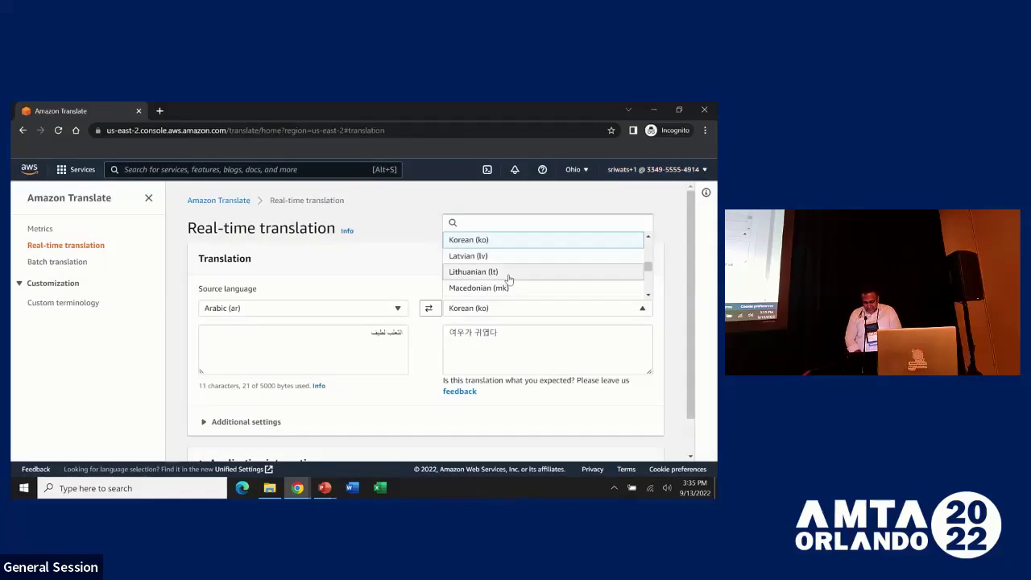
left_click(486, 307)
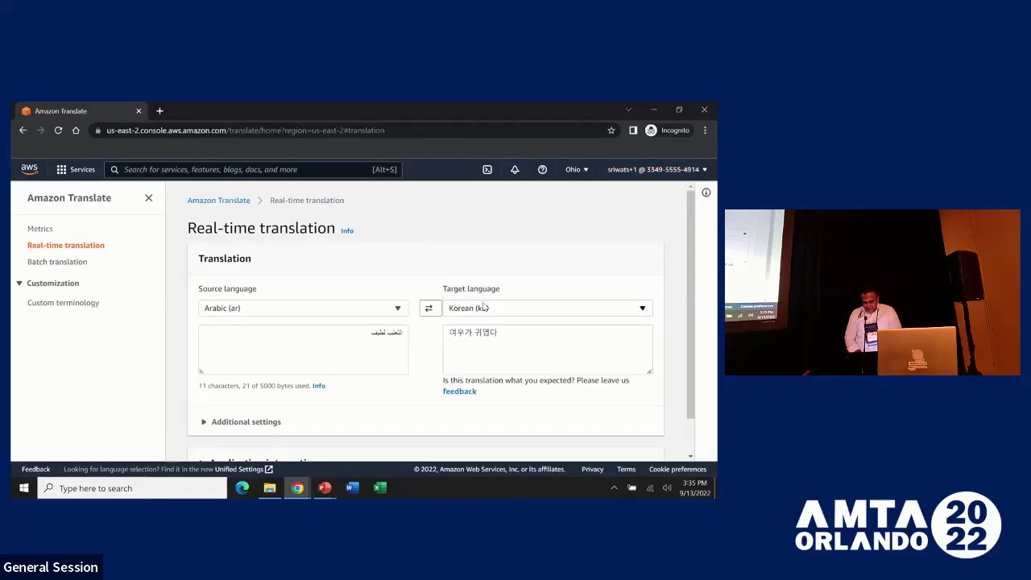
left_click(465, 314)
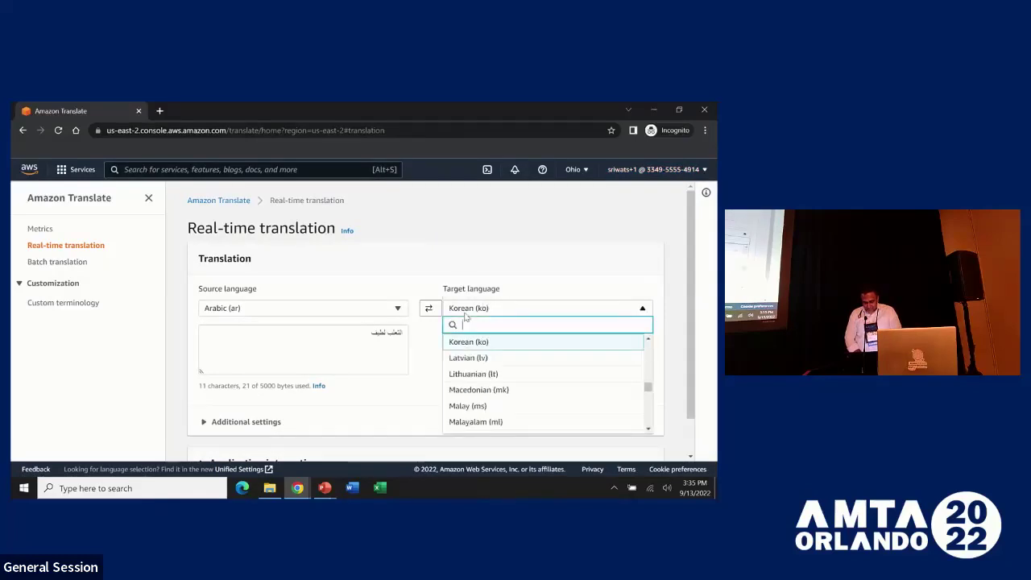
type("a")
key("BackSpace")
type("e")
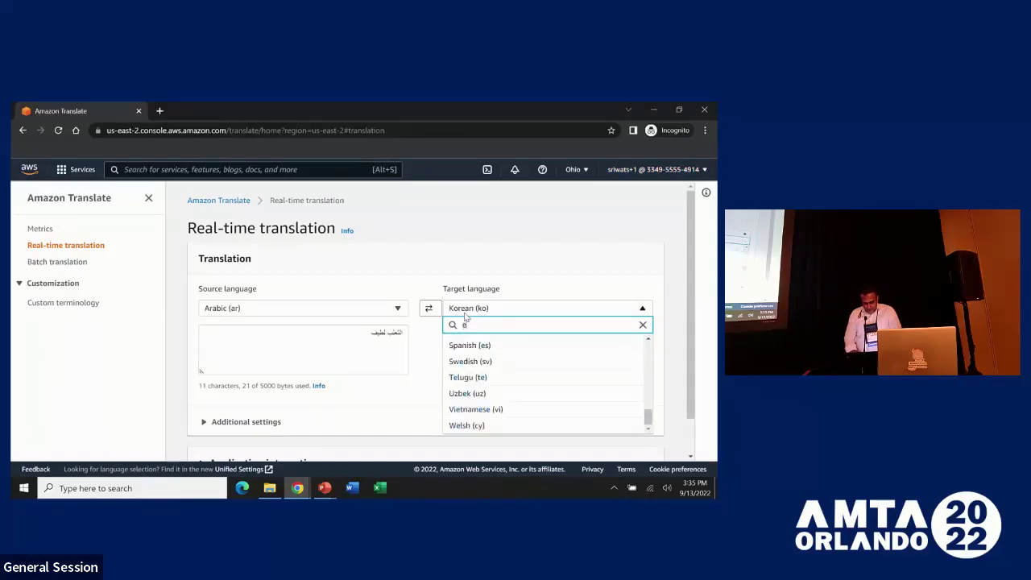
type("ng")
key("Down")
key("Down")
key("Return")
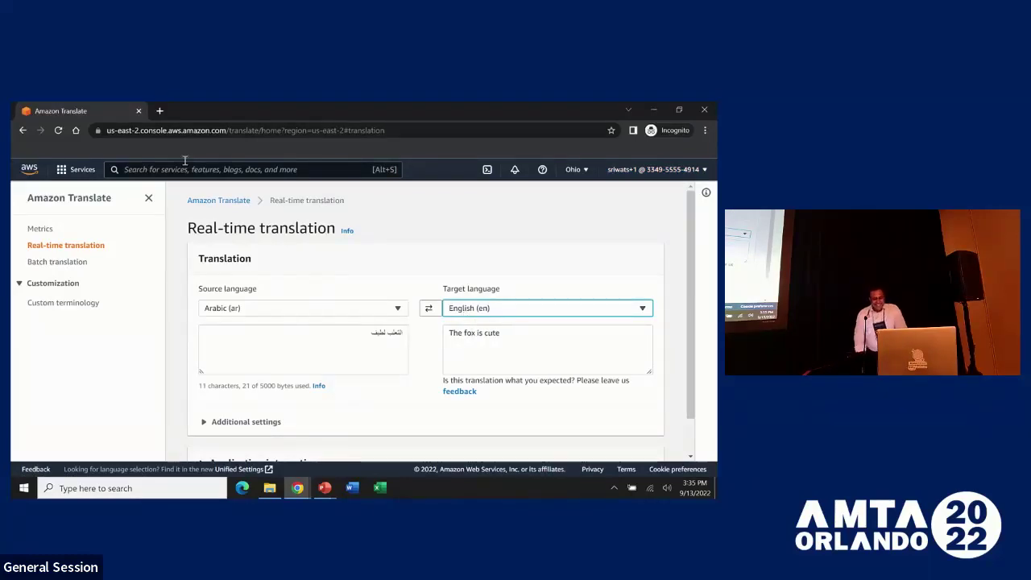
left_click(575, 169)
left_click(526, 203)
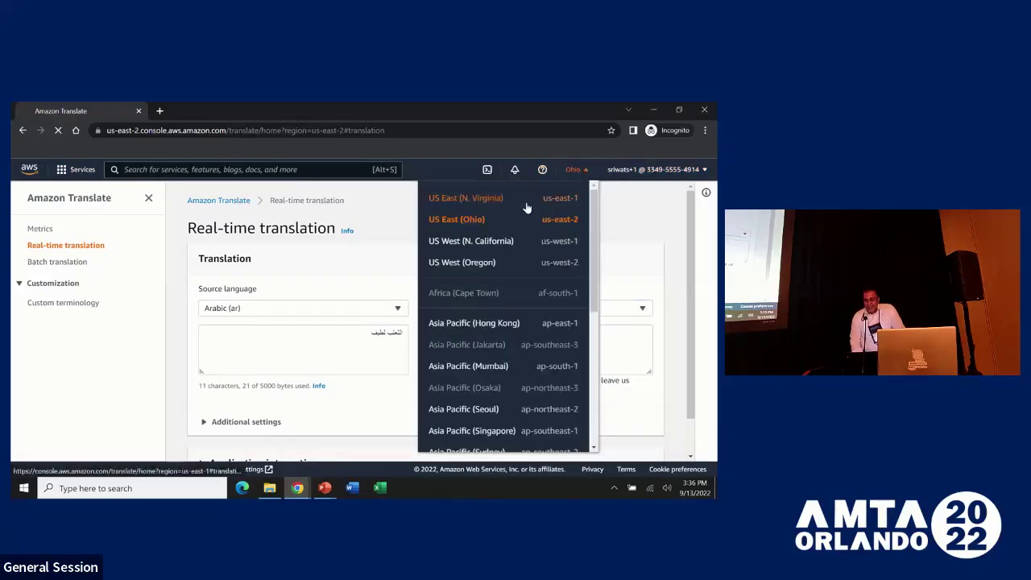
Start a new batch translation job named 'name'.
left_click(50, 266)
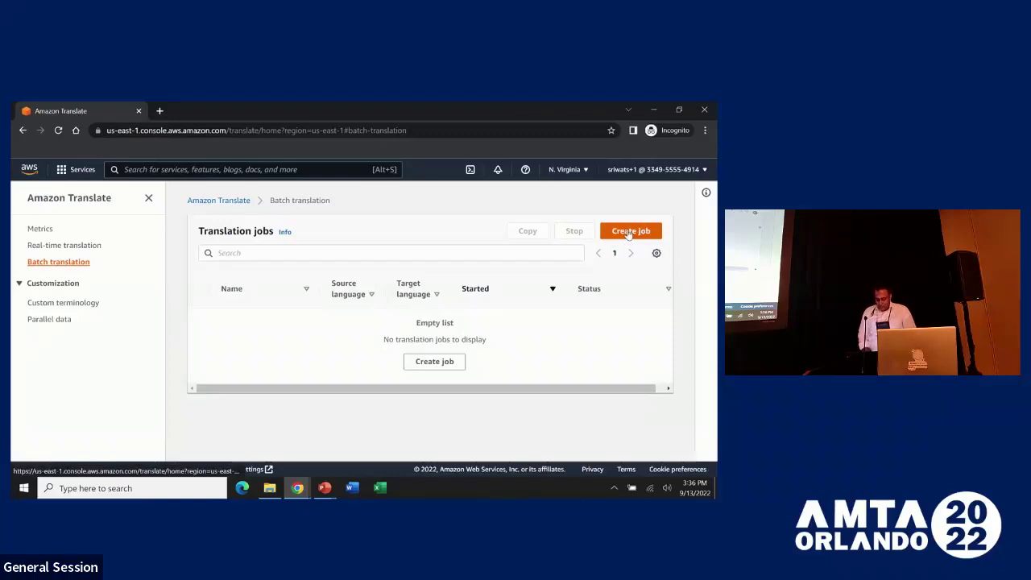
left_click(628, 232)
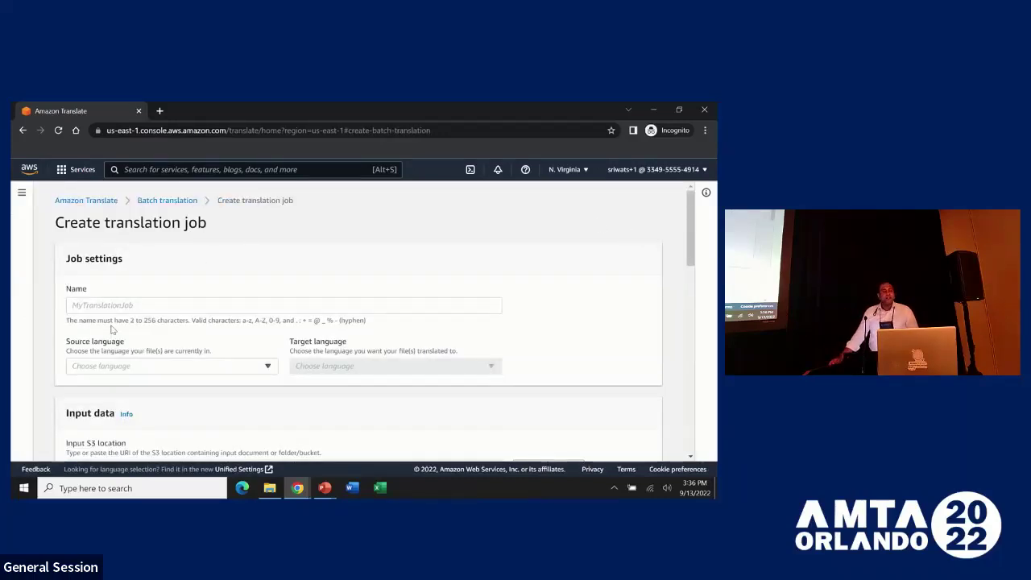
left_click(100, 301)
type("name")
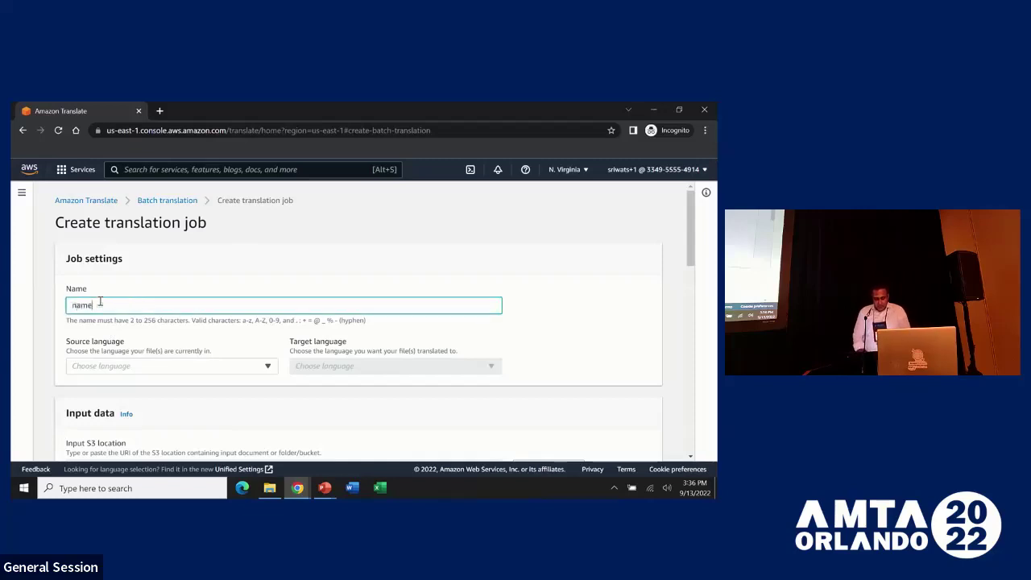
Choose English (en) as source language and Arabic (ar) as target language.
left_click(149, 368)
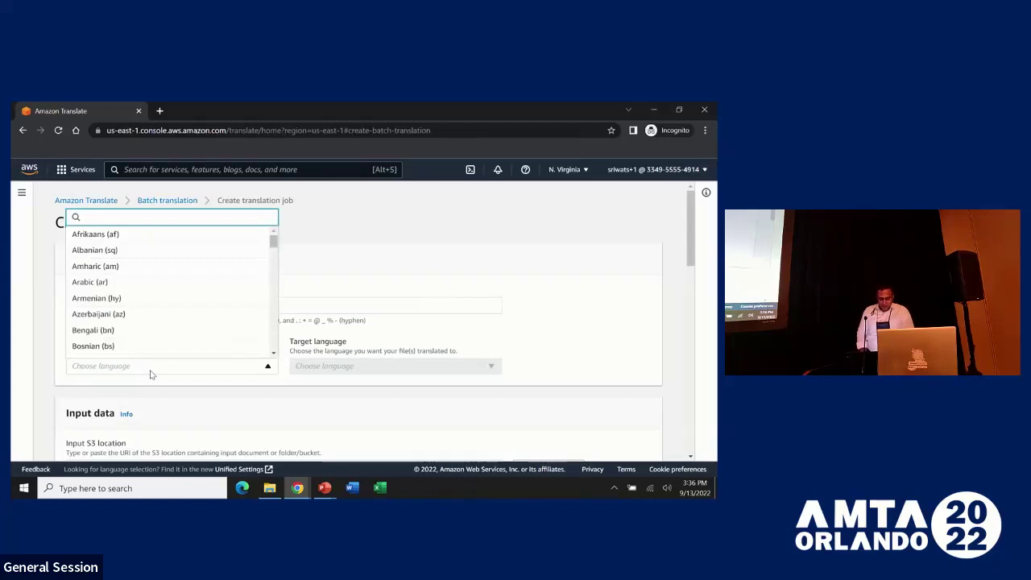
type("en")
key("Down")
key("Down")
key("Down")
key("Down")
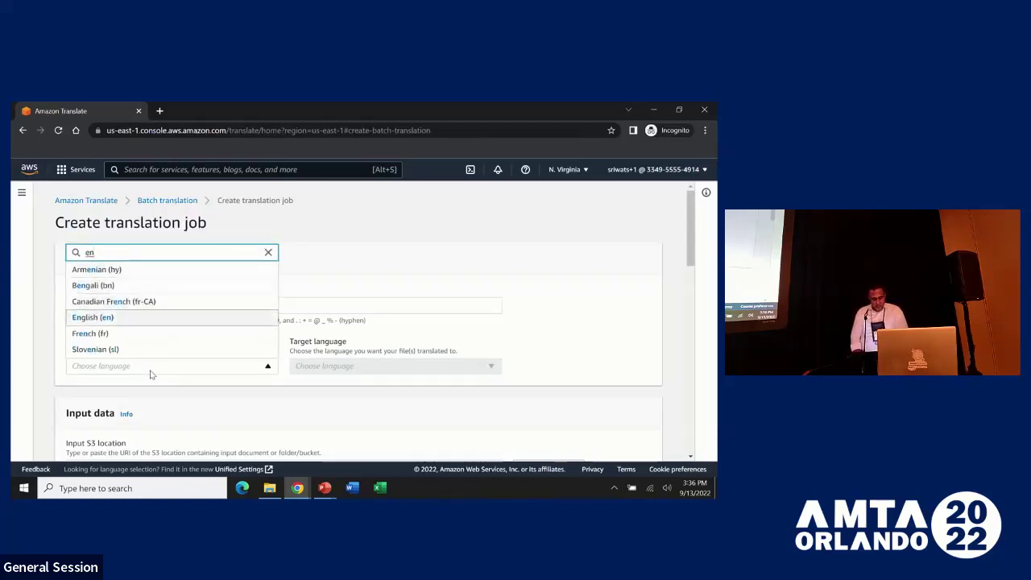
key("Return")
key("Tab")
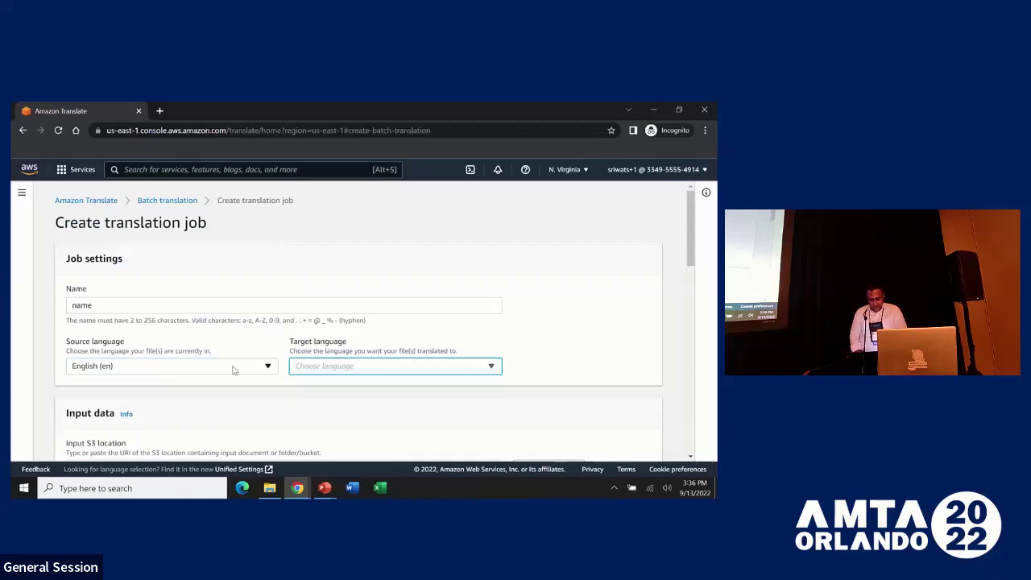
key("Return")
type("ara")
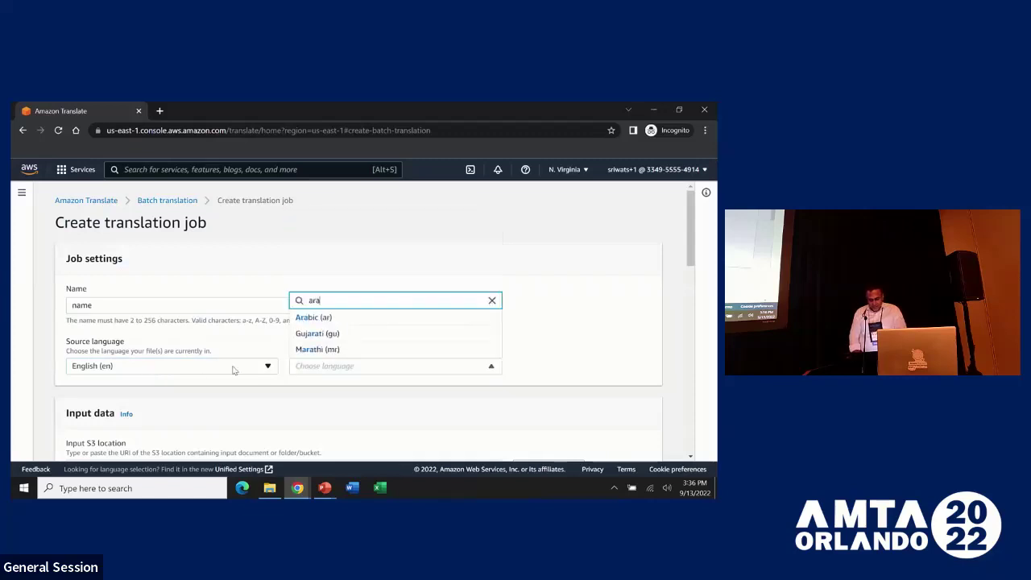
key("Down")
key("Return")
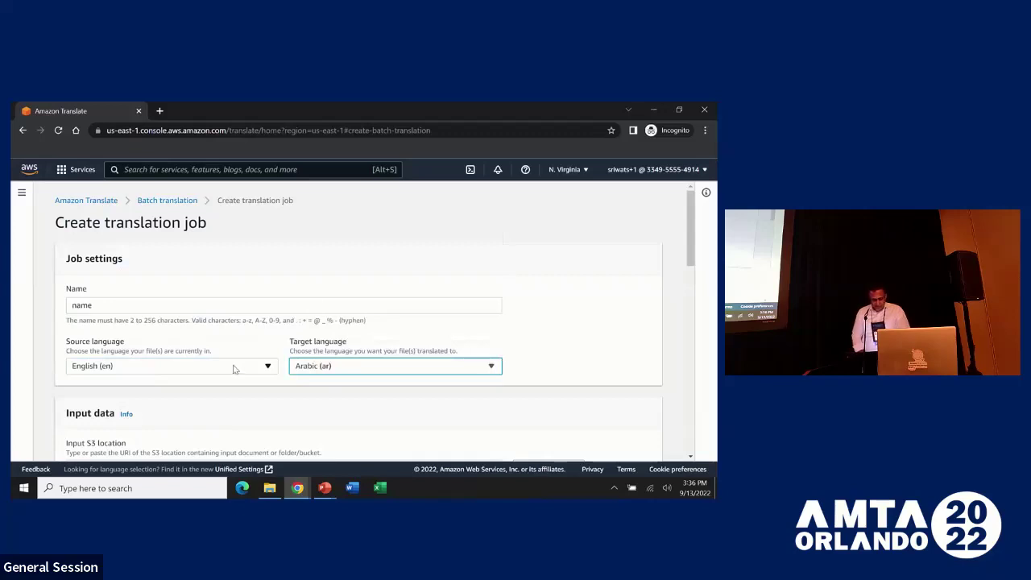
scroll(295, 350, "down", 10)
scroll(295, 350, "up", 8)
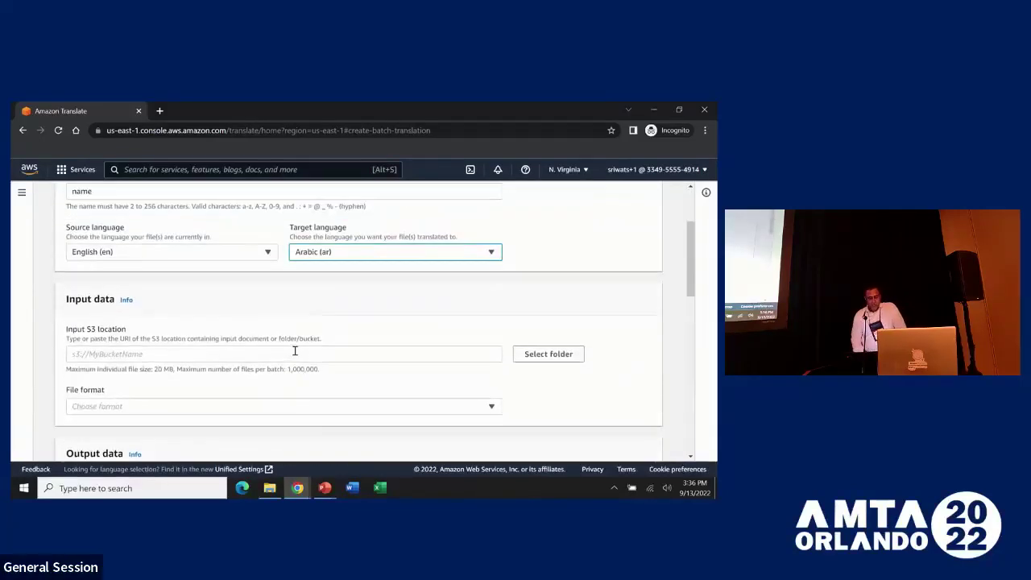
Set the input location to input-translate-bucket with Word document (.docx) file format.
left_click(533, 357)
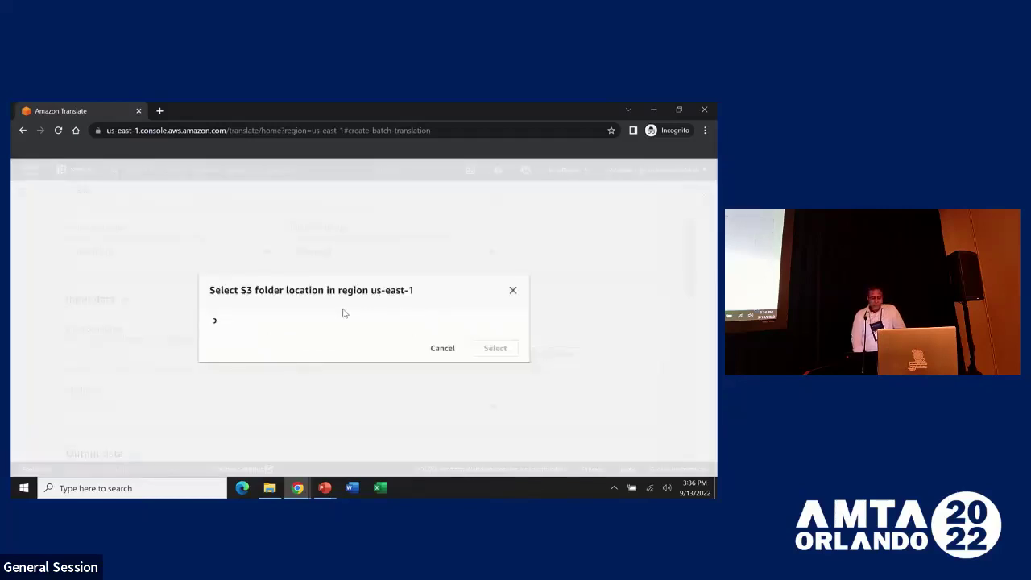
left_click(233, 274)
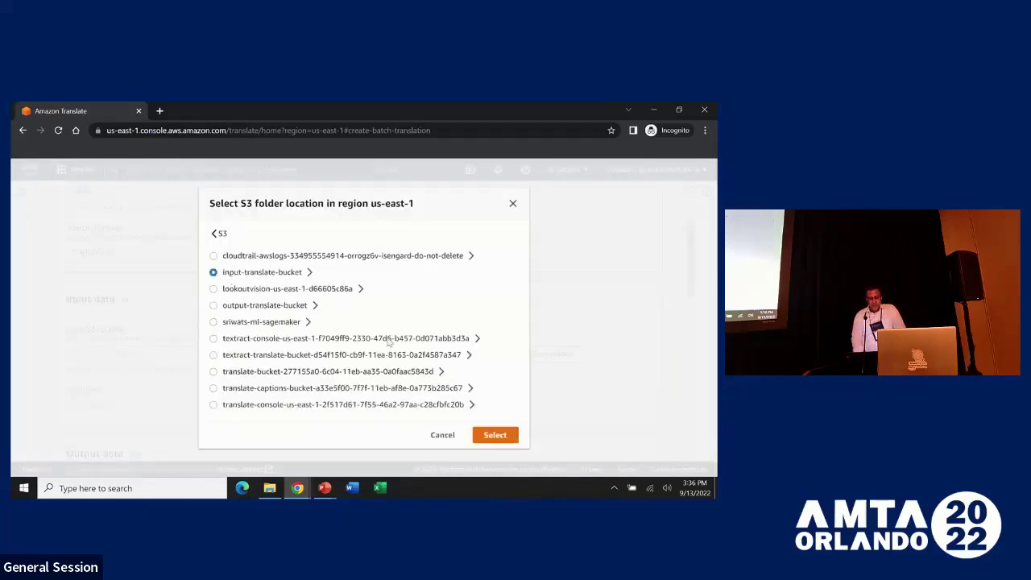
left_click(493, 435)
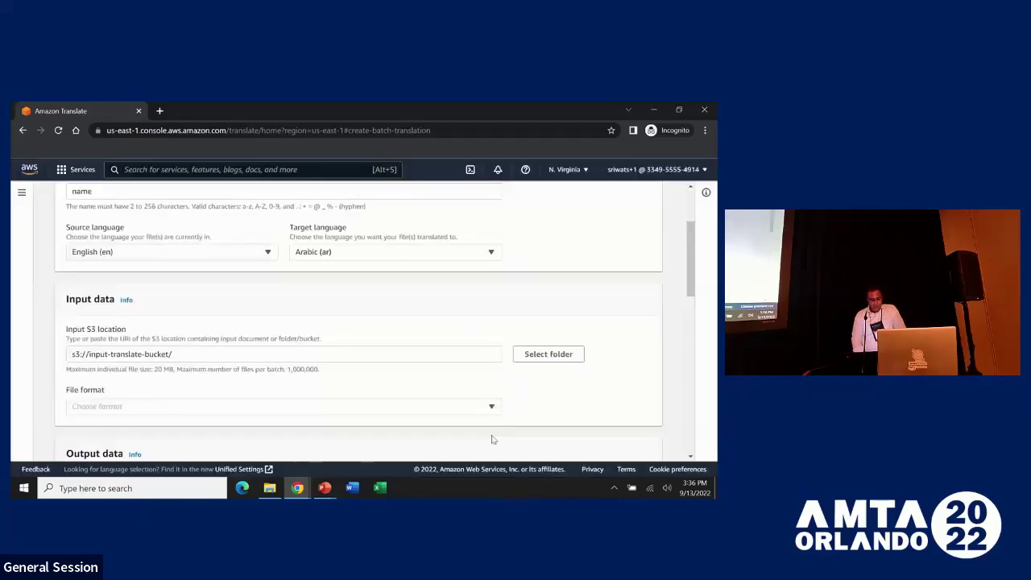
scroll(490, 438, "down", 3)
scroll(455, 389, "up", 1)
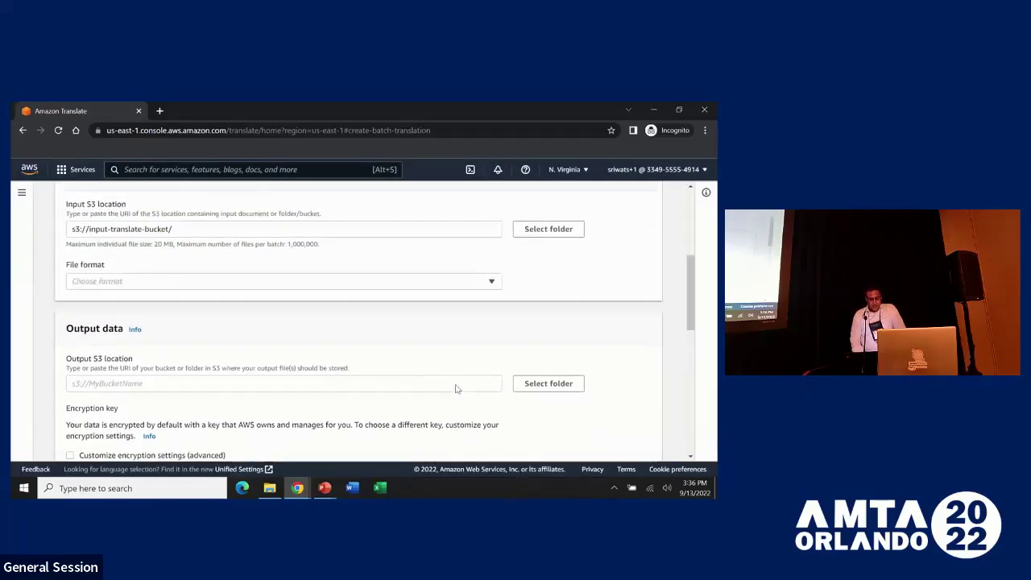
left_click(495, 281)
right_click(495, 281)
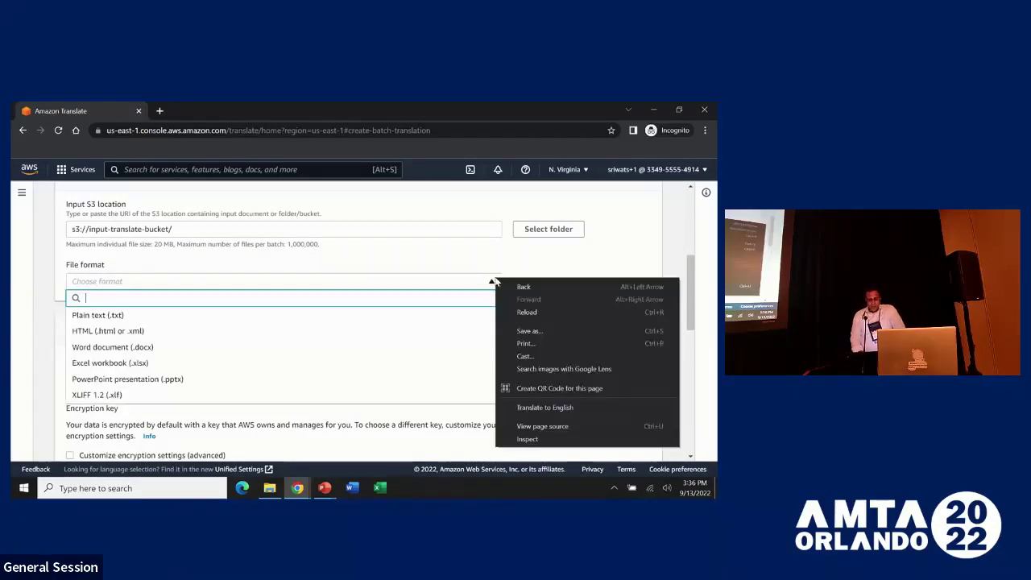
left_click(373, 347)
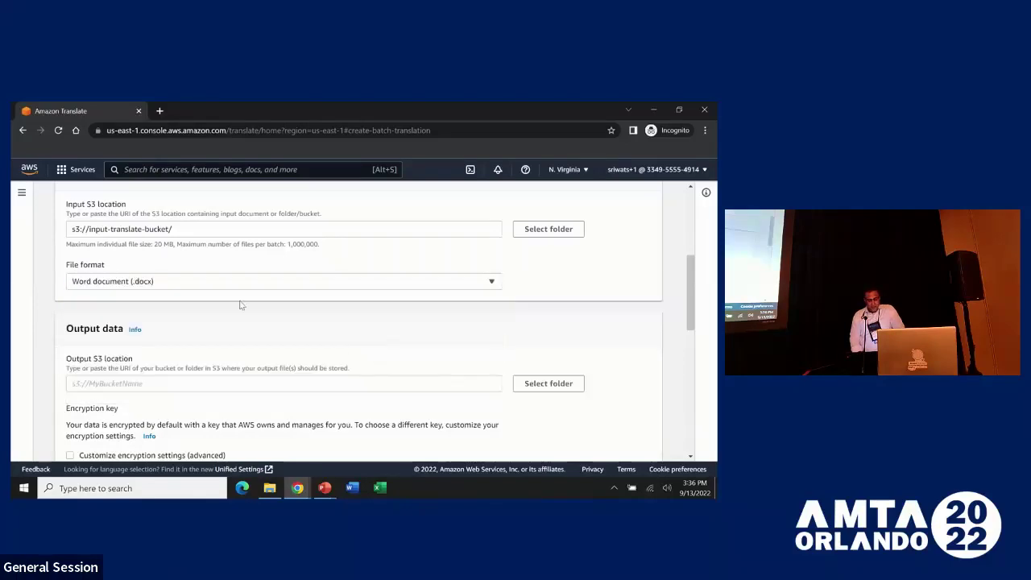
Set the output location to output-translate-bucket.
scroll(240, 305, "down", 3)
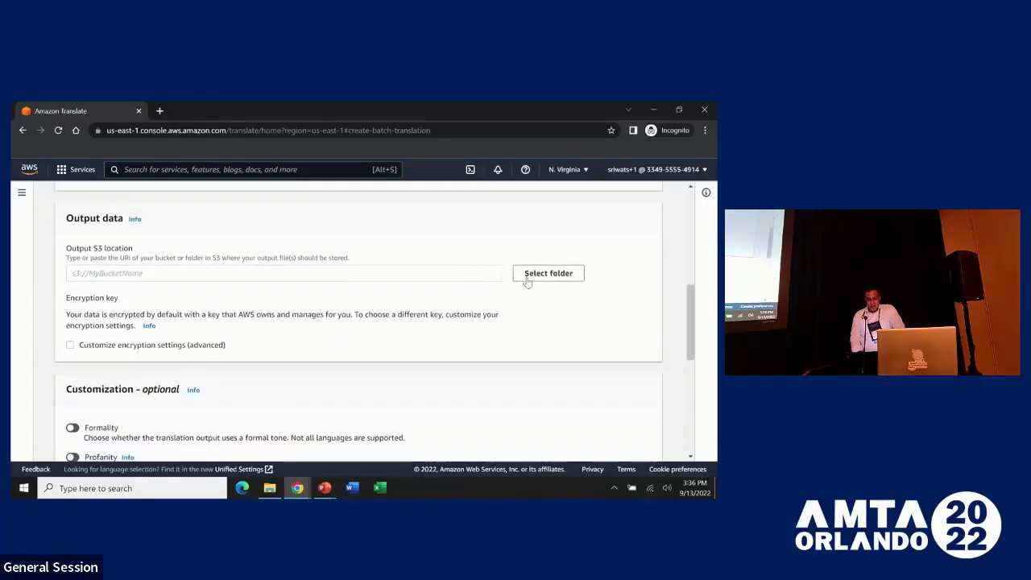
right_click(528, 279)
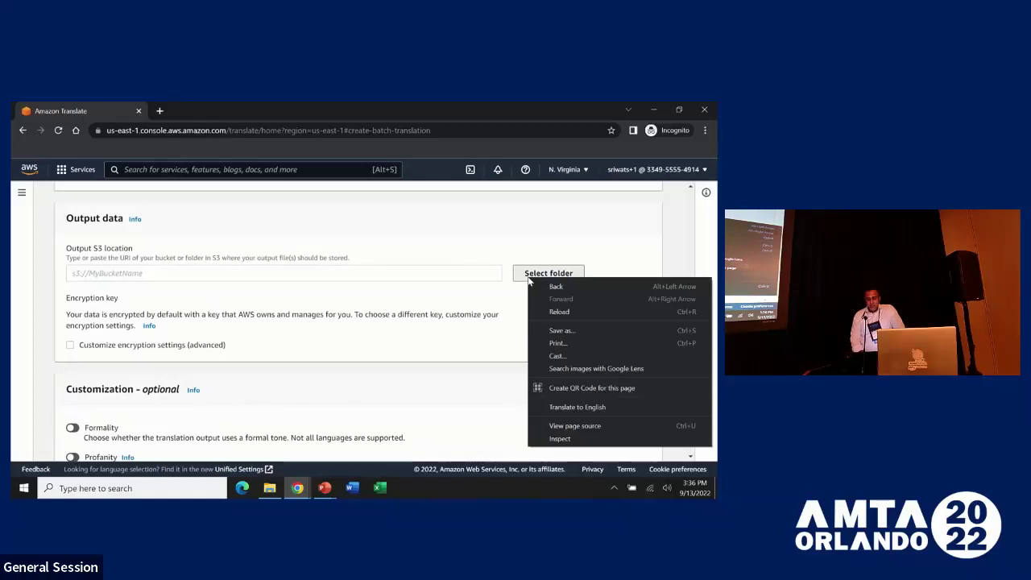
left_click(528, 277)
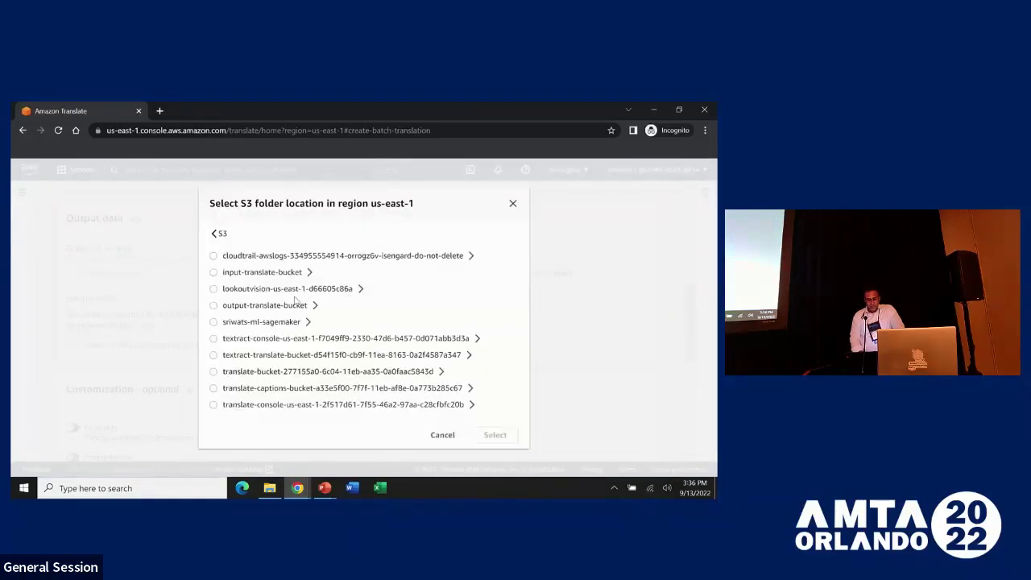
left_click(295, 305)
left_click(504, 436)
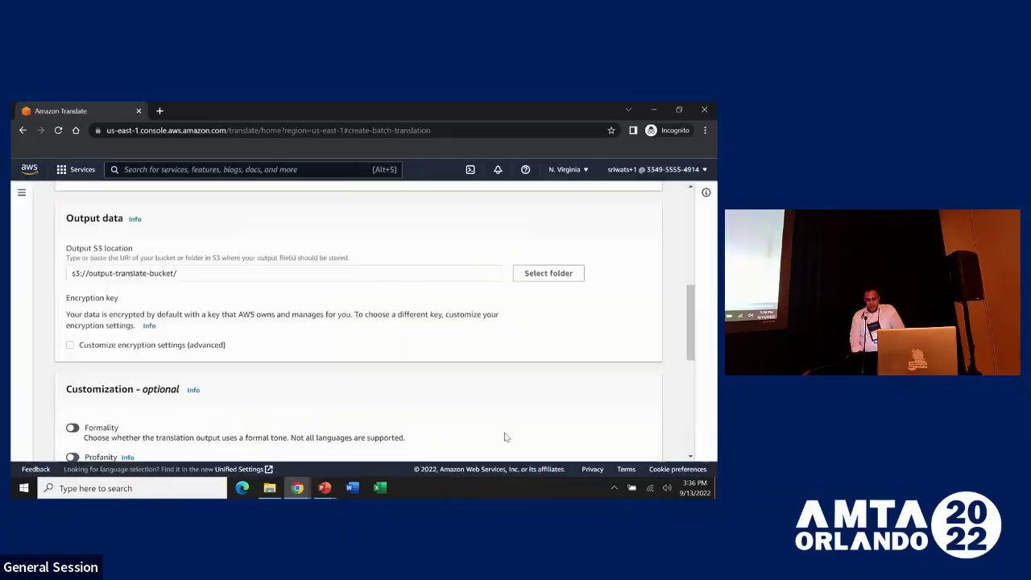
Tick 'Customize encryption settings (advanced)' under Encryption key to allow choosing a KMS key.
scroll(345, 331, "down", 1)
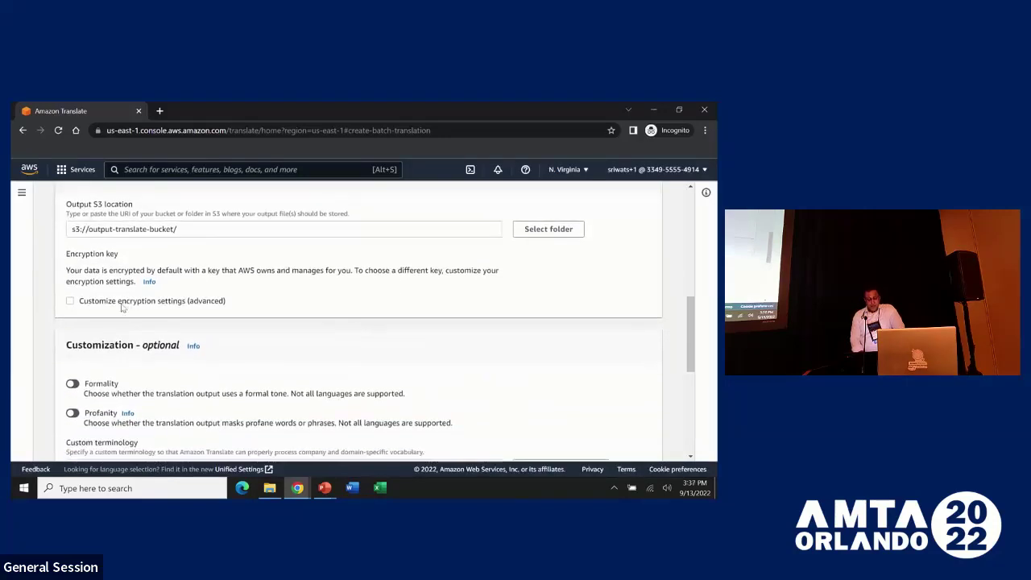
left_click(71, 301)
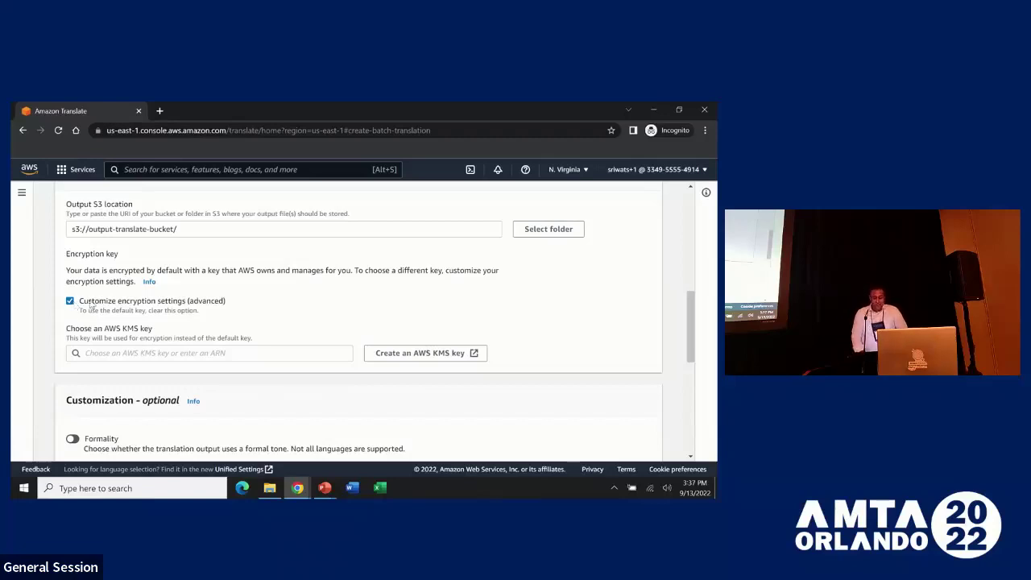
scroll(163, 300, "down", 1)
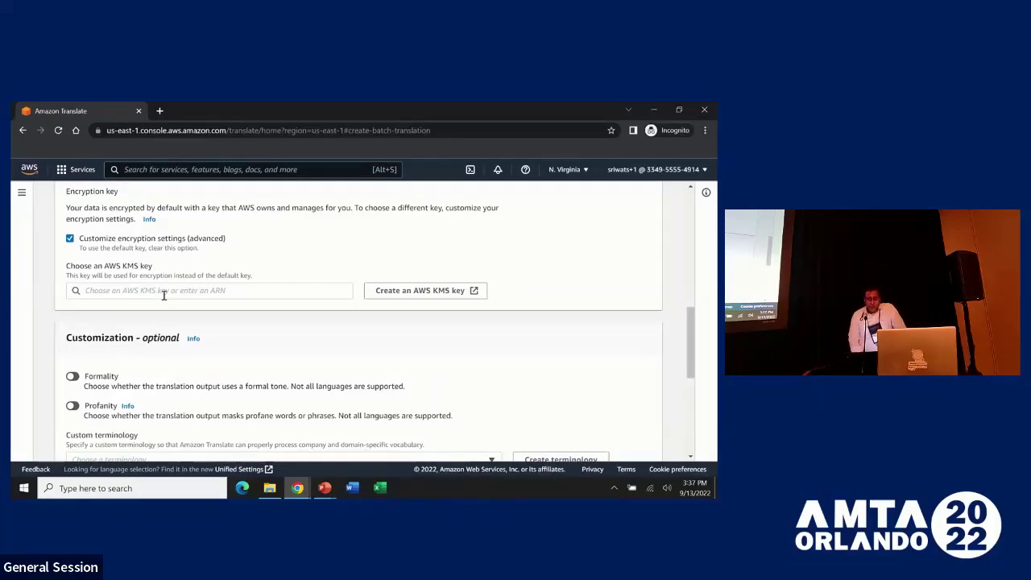
scroll(151, 339, "down", 6)
scroll(151, 339, "up", 2)
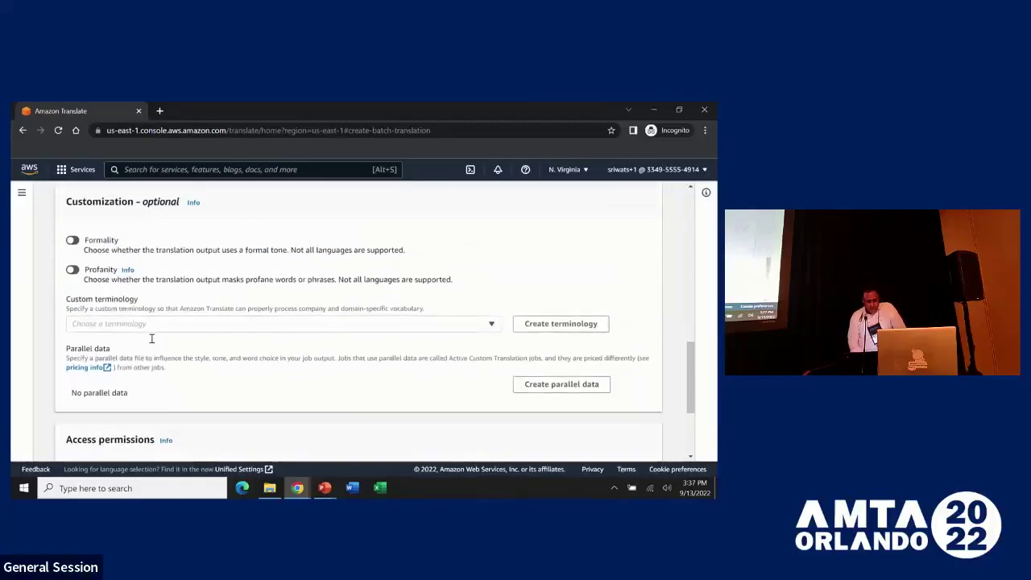
Switch on the Formality toggle and show the Formal/Informal choices.
left_click(73, 241)
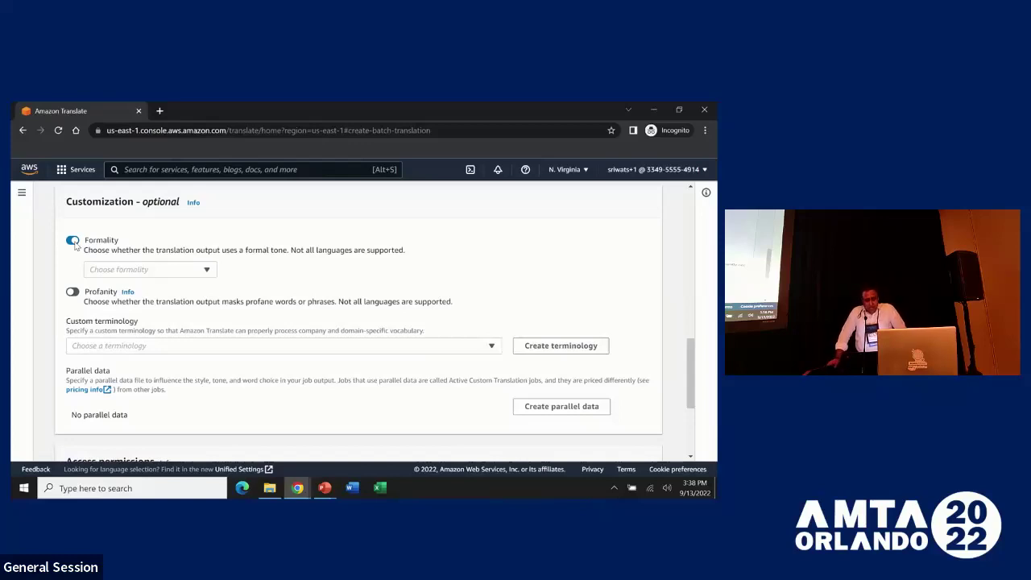
left_click(115, 270)
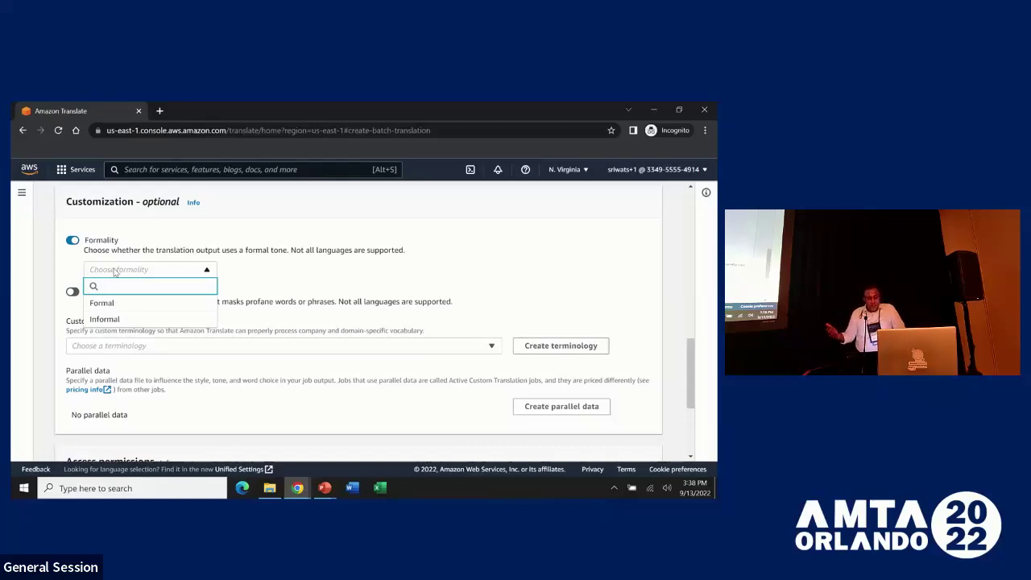
Close the Formality dropdown with no level chosen and switch on the Profanity toggle.
left_click(244, 278)
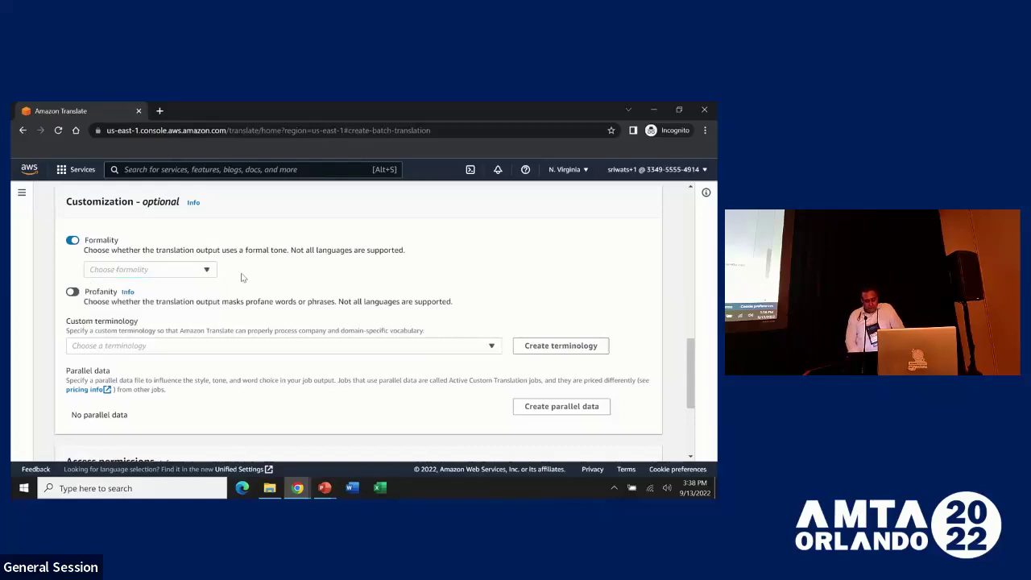
left_click(74, 292)
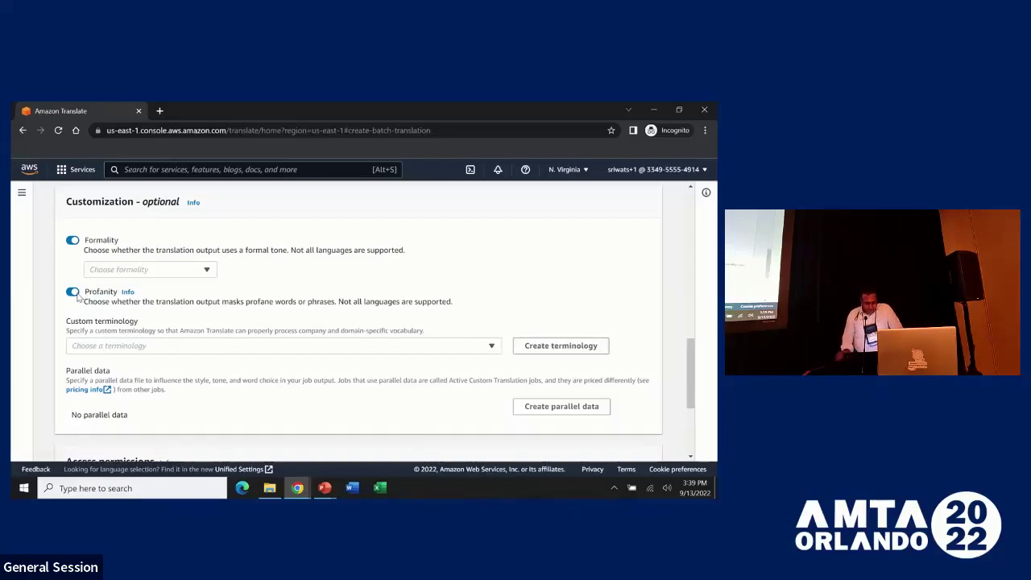
left_click(319, 344)
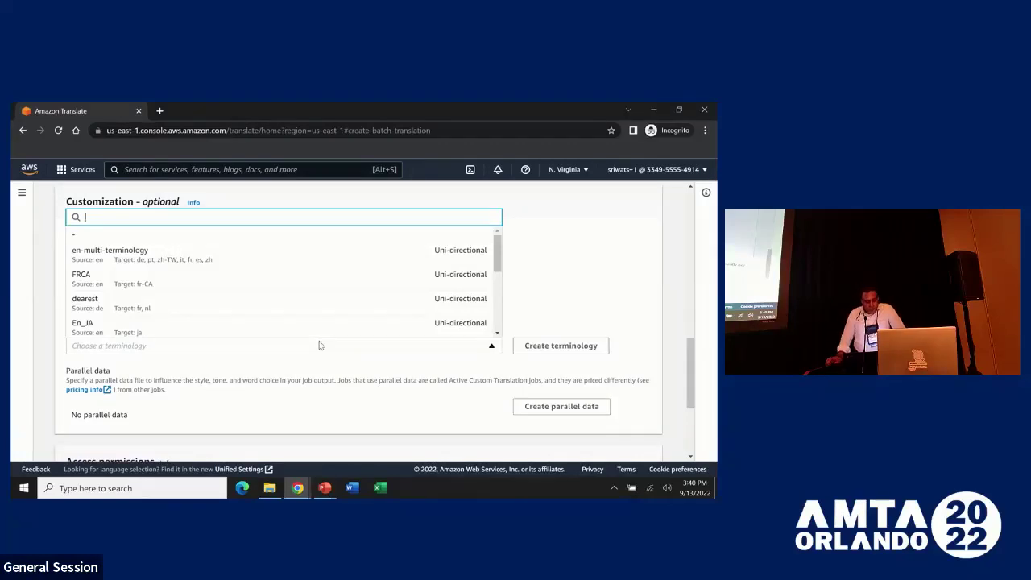
left_click(319, 345)
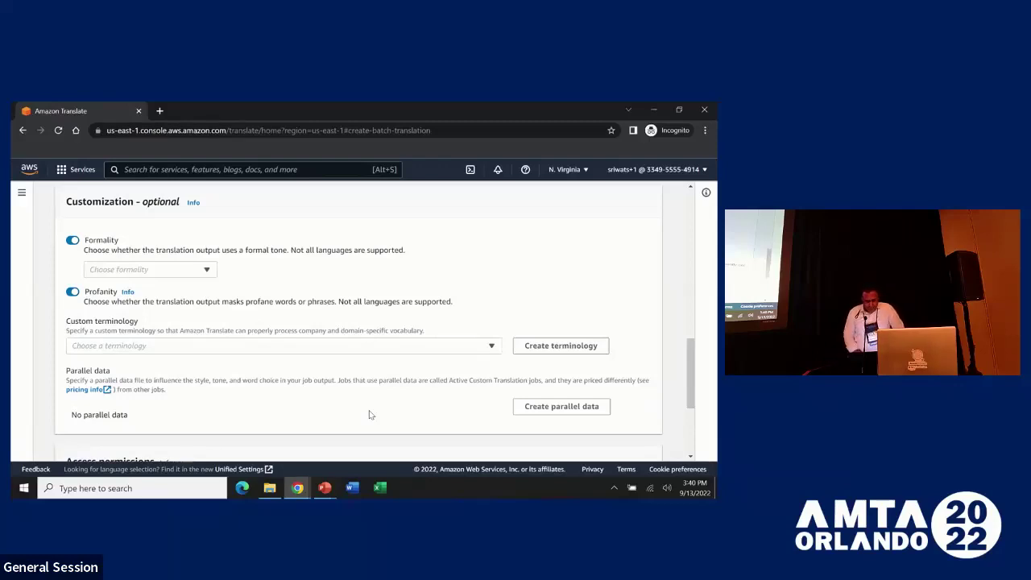
Leave the job form unsubmitted, switch to the PowerPoint slide show window and end the show.
scroll(371, 415, "down", 3)
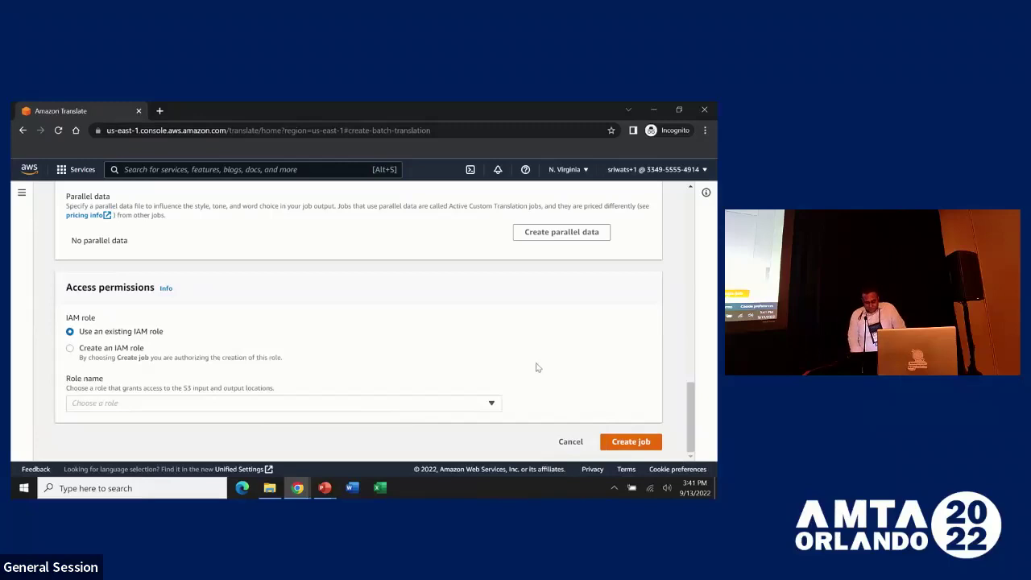
left_click(325, 488)
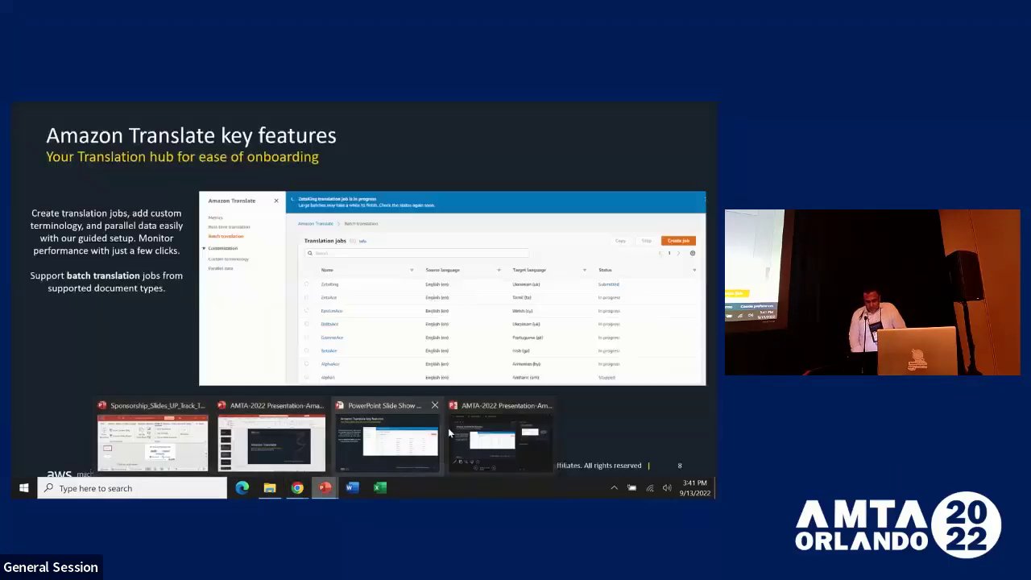
left_click(484, 439)
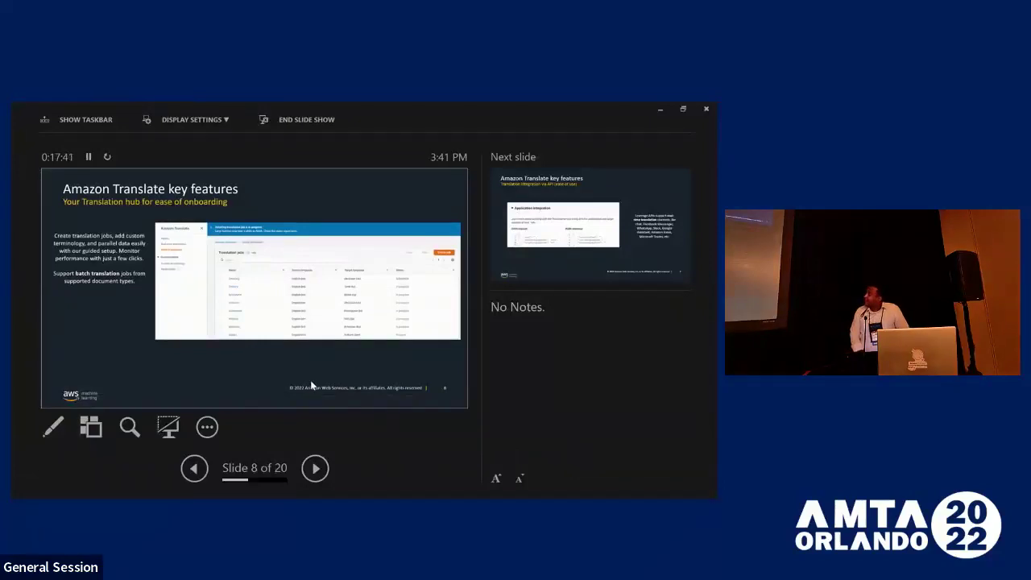
key("alt+Tab")
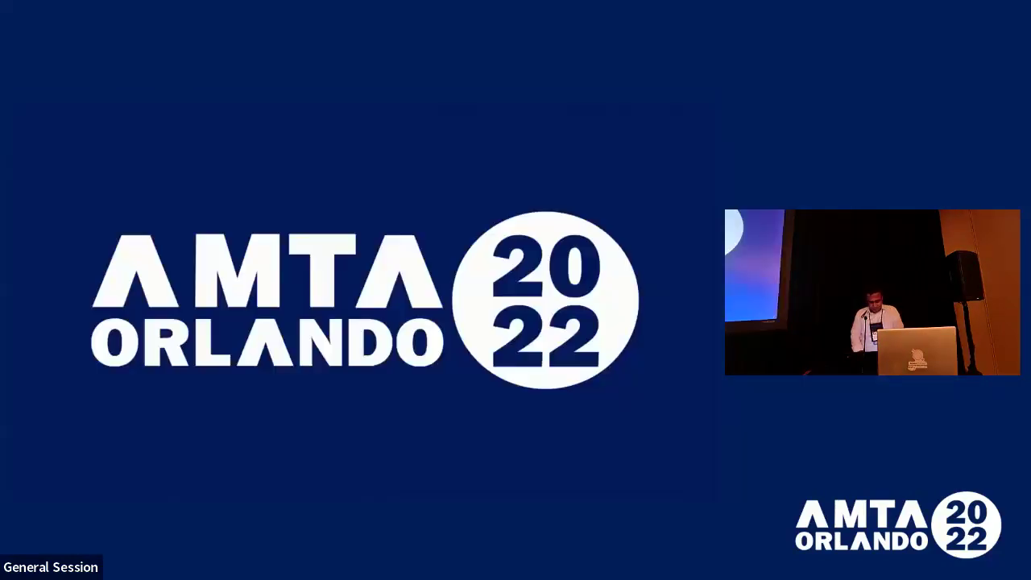